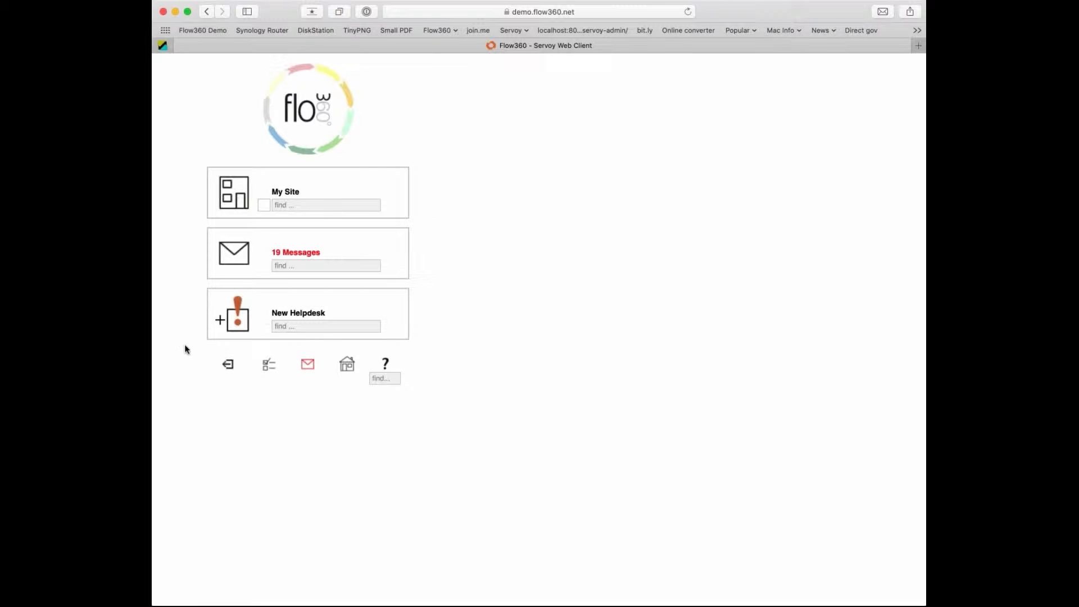
Start a new helpdesk issue at Tuckers House Living Room and continue past the existing active issues.
{"action": "left_click", "coordinate": [241, 322]}
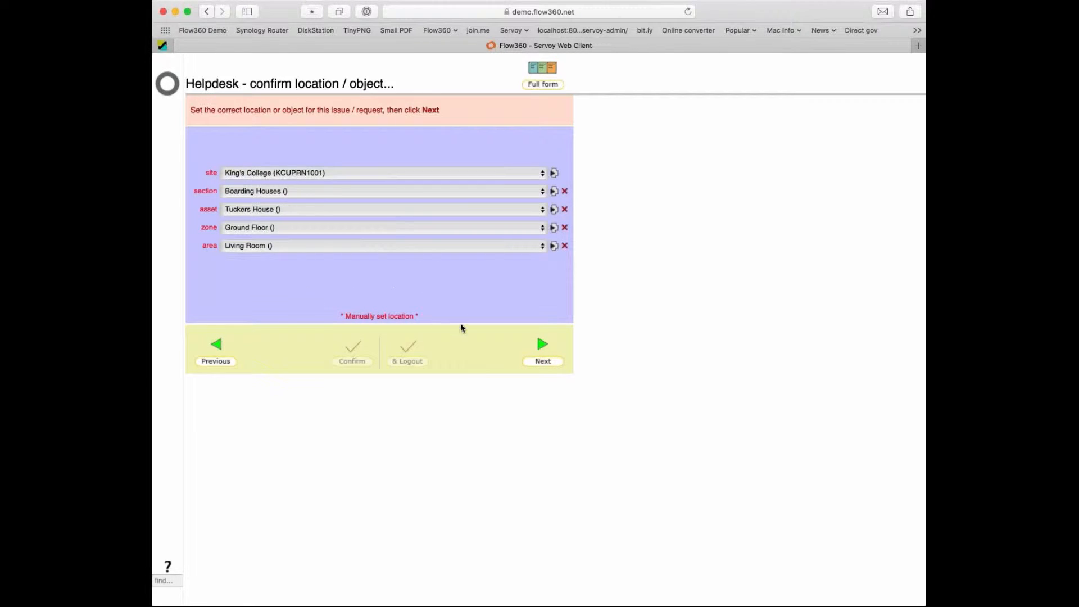
{"action": "left_click", "coordinate": [542, 346]}
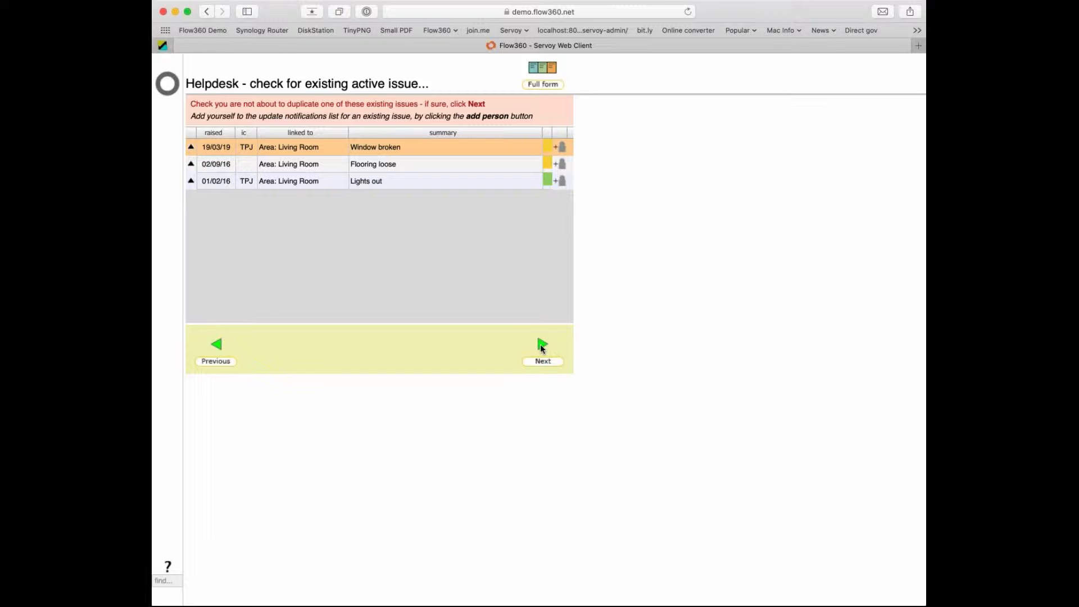
{"action": "left_click", "coordinate": [540, 344]}
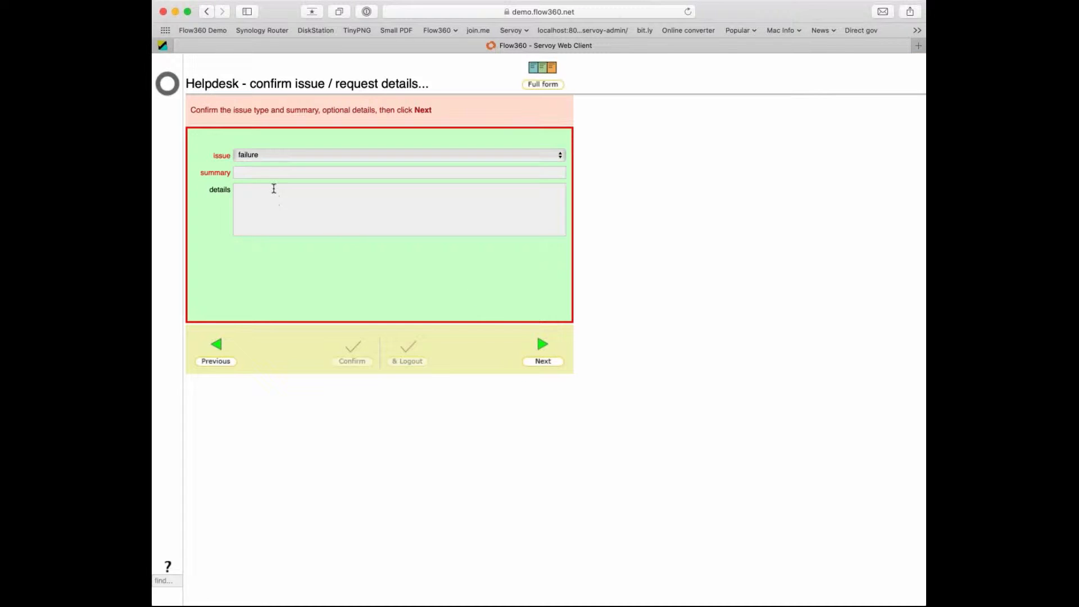
Enter 'Door lock broken' as the failure issue summary and confirm it with logout.
{"action": "left_click", "coordinate": [274, 174]}
{"action": "type", "text": "Door lock broken"}
{"action": "left_click", "coordinate": [288, 200]}
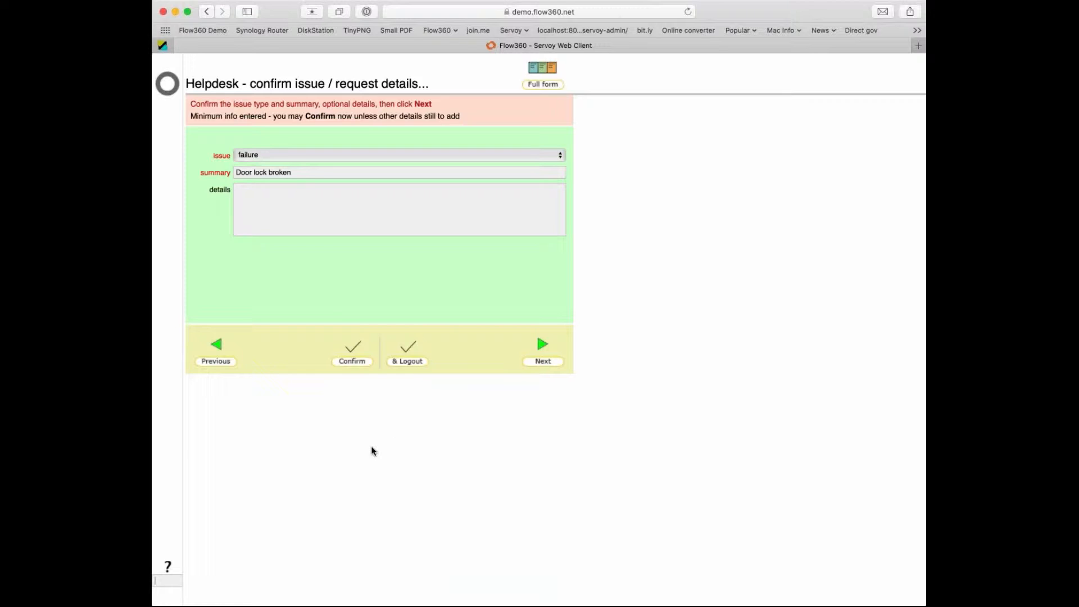
{"action": "left_click", "coordinate": [403, 363]}
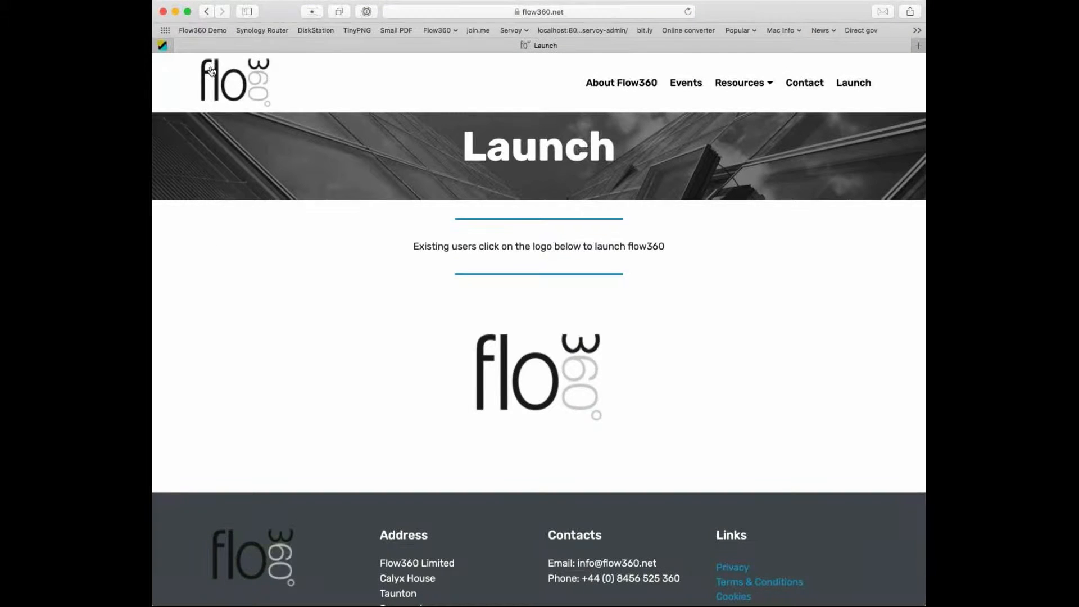
Reopen the Flow360 Demo site and log in with another user's login name and password.
{"action": "left_click", "coordinate": [204, 32]}
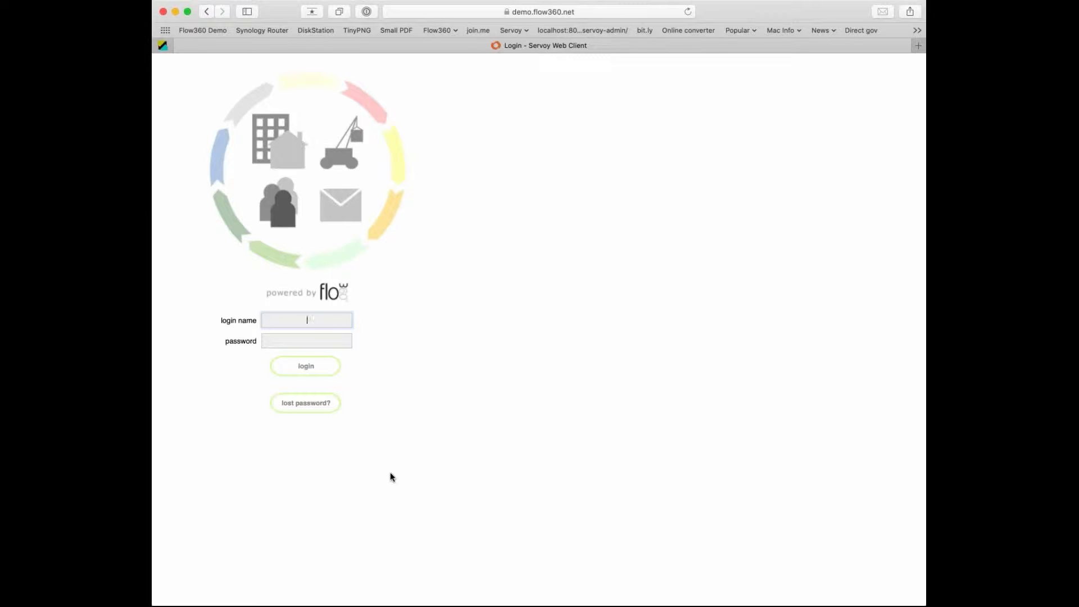
{"action": "key", "text": "Tab"}
{"action": "type", "text": "•••••••••"}
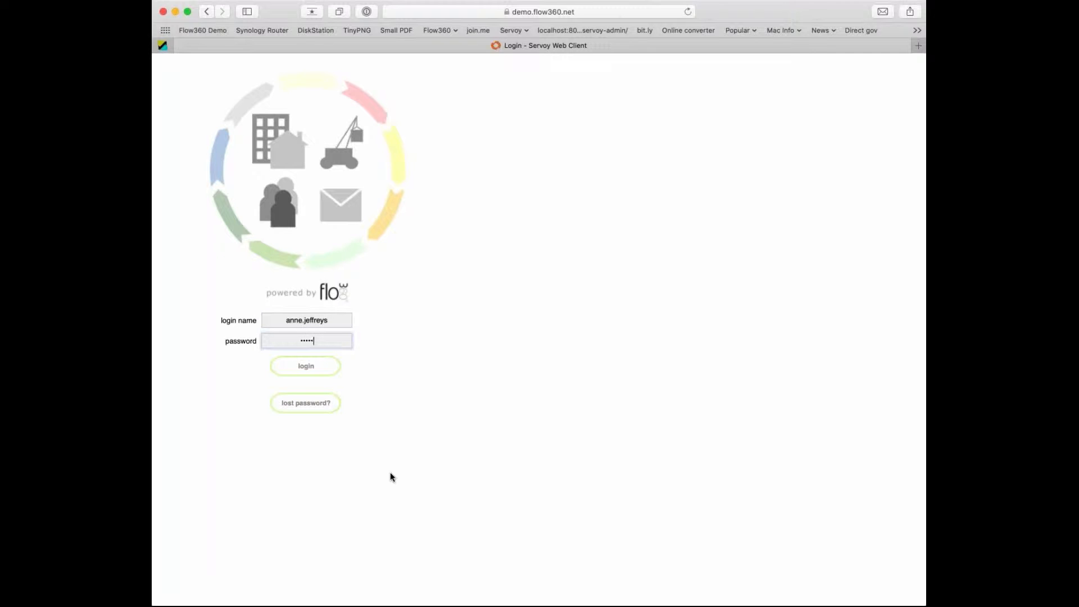
{"action": "key", "text": "Return"}
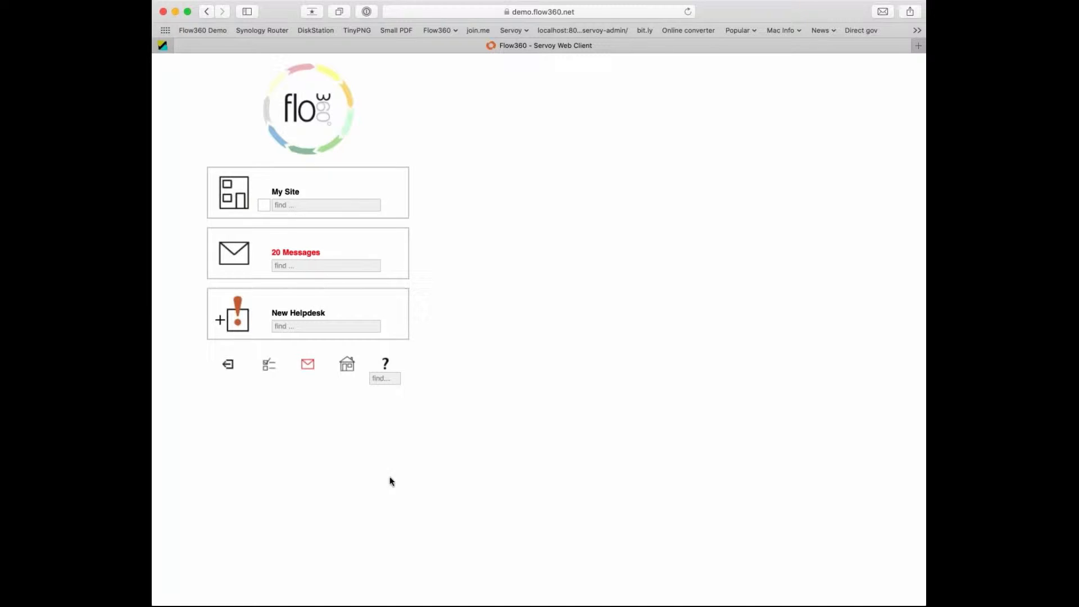
{"action": "left_click", "coordinate": [347, 365]}
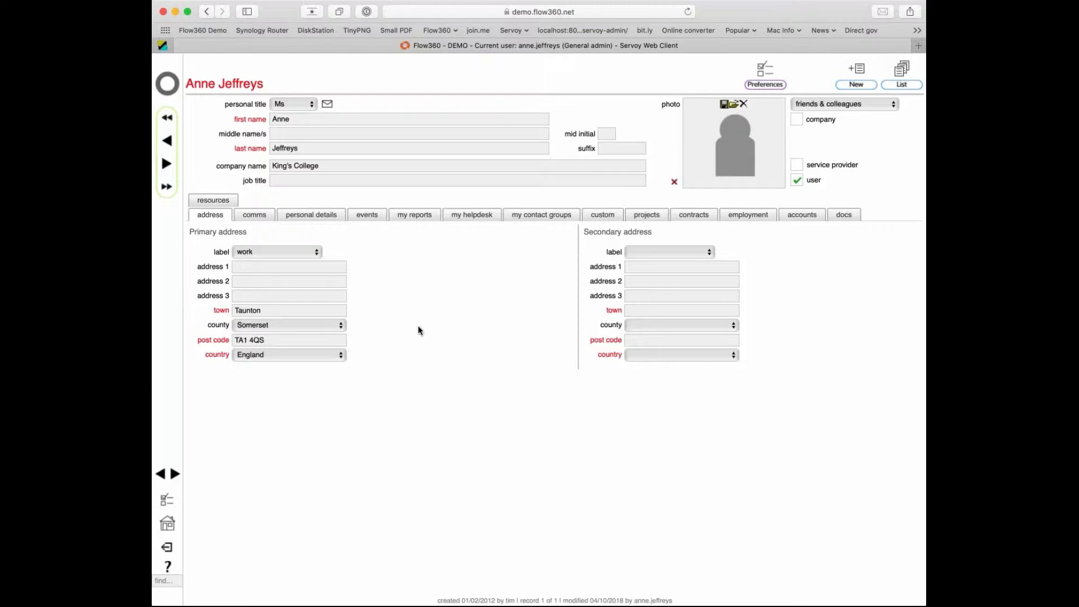
{"action": "left_click", "coordinate": [462, 217]}
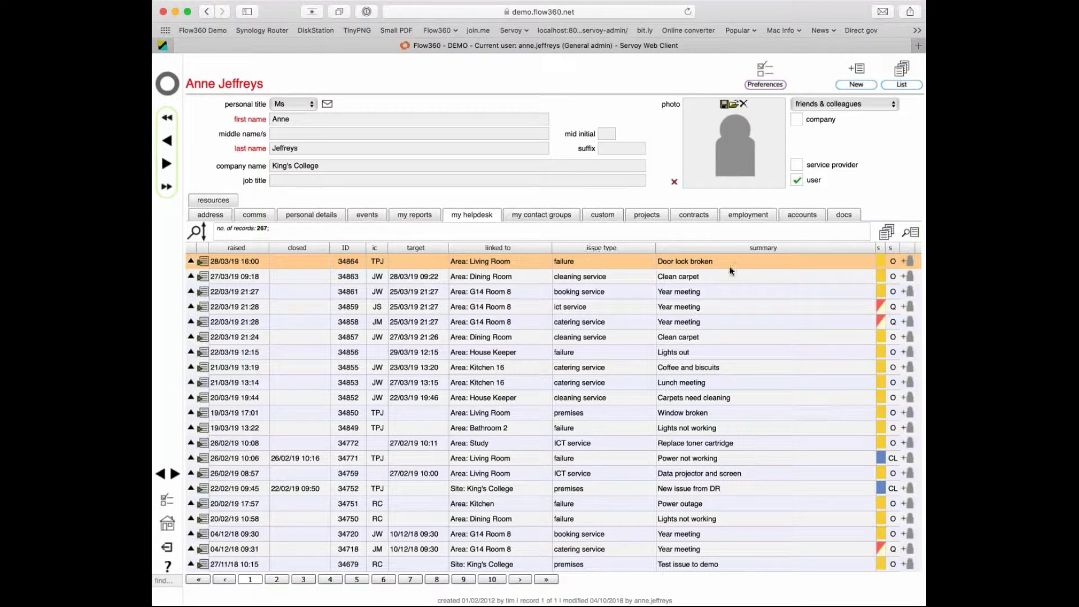
{"action": "left_click", "coordinate": [203, 263]}
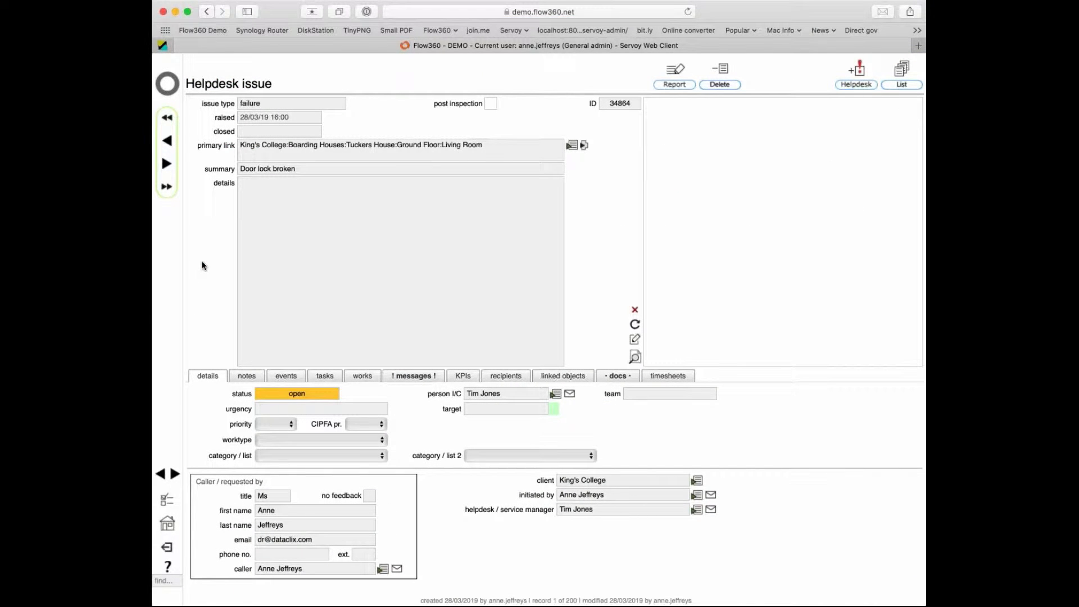
{"action": "left_click", "coordinate": [165, 85]}
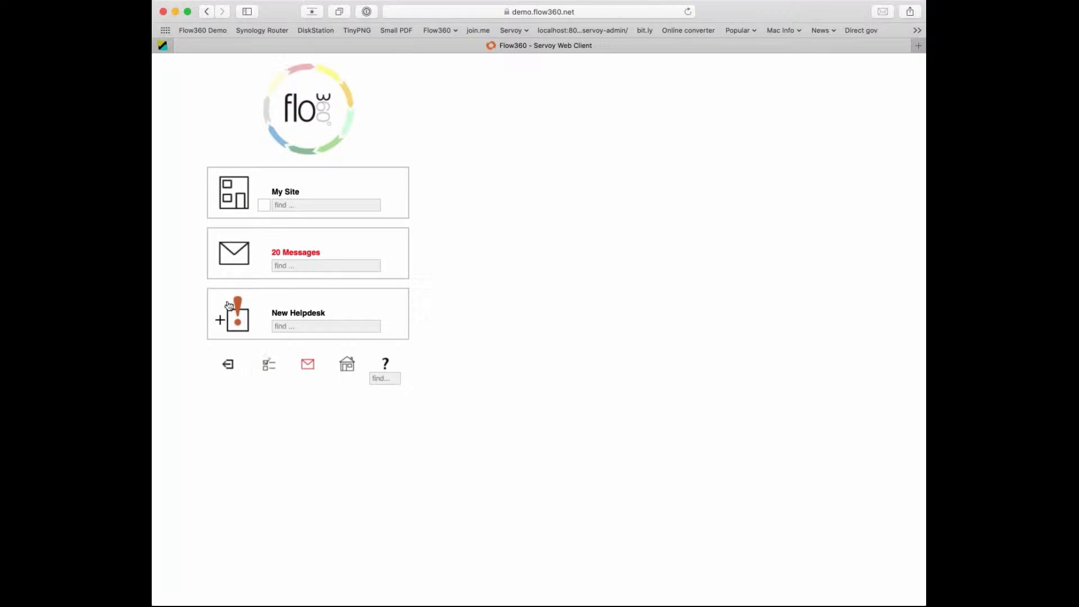
Start another new helpdesk issue, preview the full form, and return to the step-through wizard.
{"action": "left_click", "coordinate": [242, 321]}
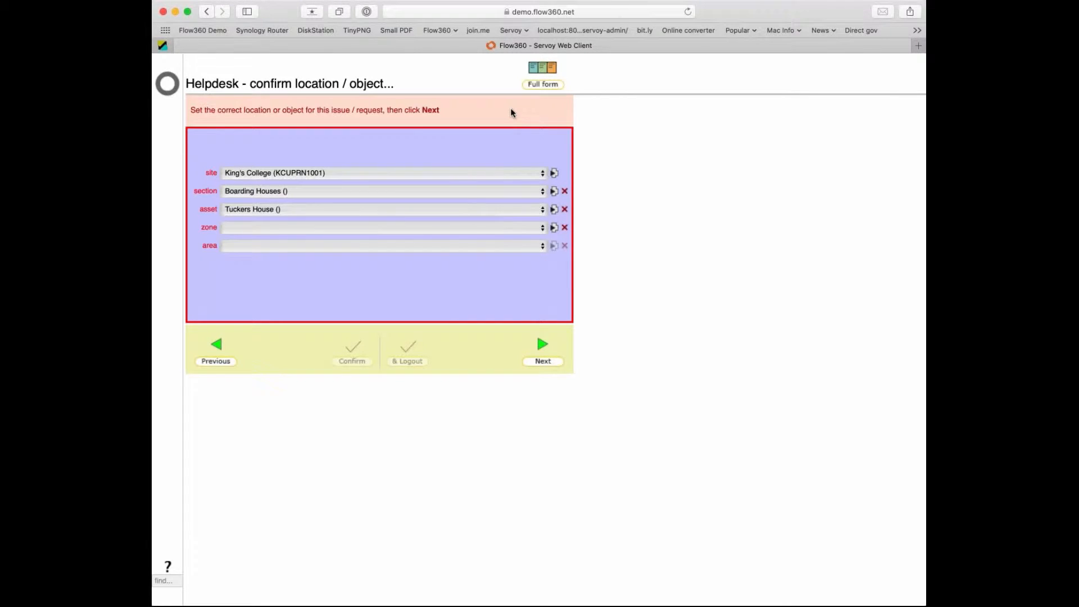
{"action": "left_click", "coordinate": [537, 71]}
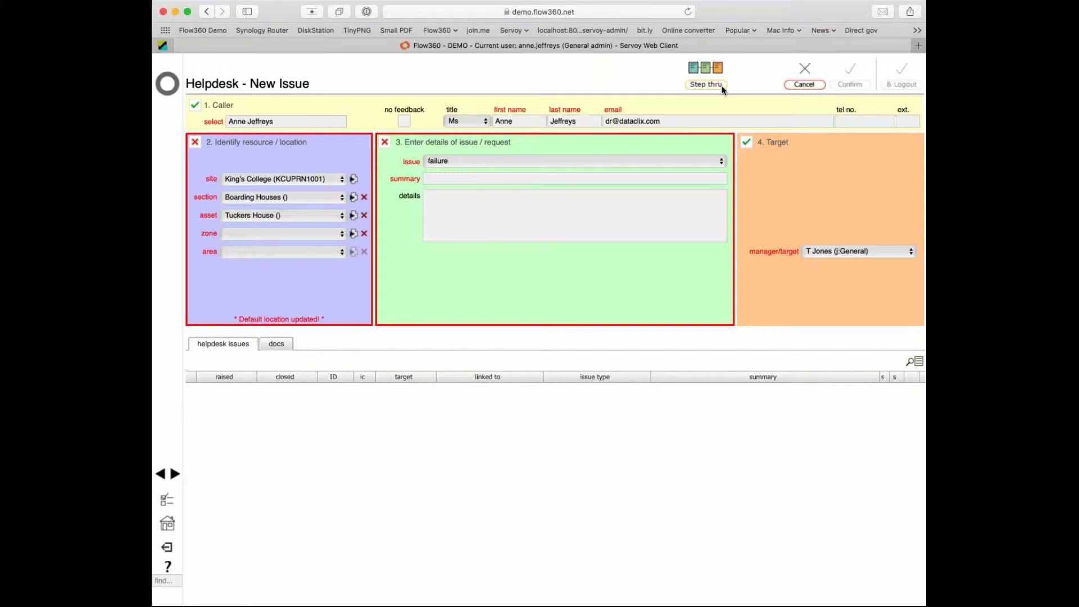
{"action": "left_click", "coordinate": [710, 74]}
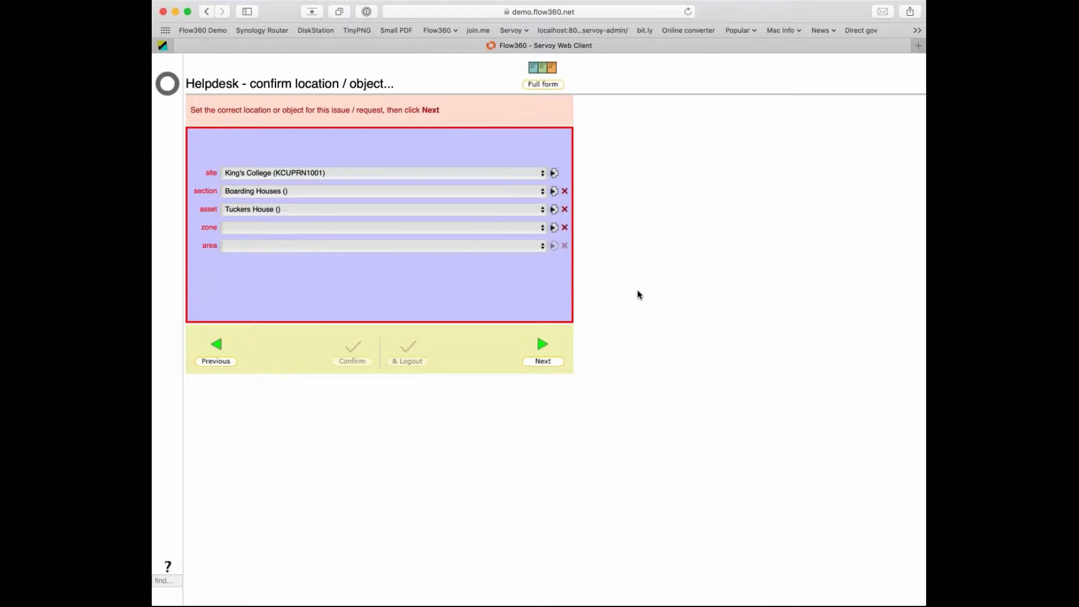
Set zone to First floor and area to Room 101, then advance to issue details.
{"action": "left_click", "coordinate": [398, 230]}
{"action": "left_click", "coordinate": [388, 258]}
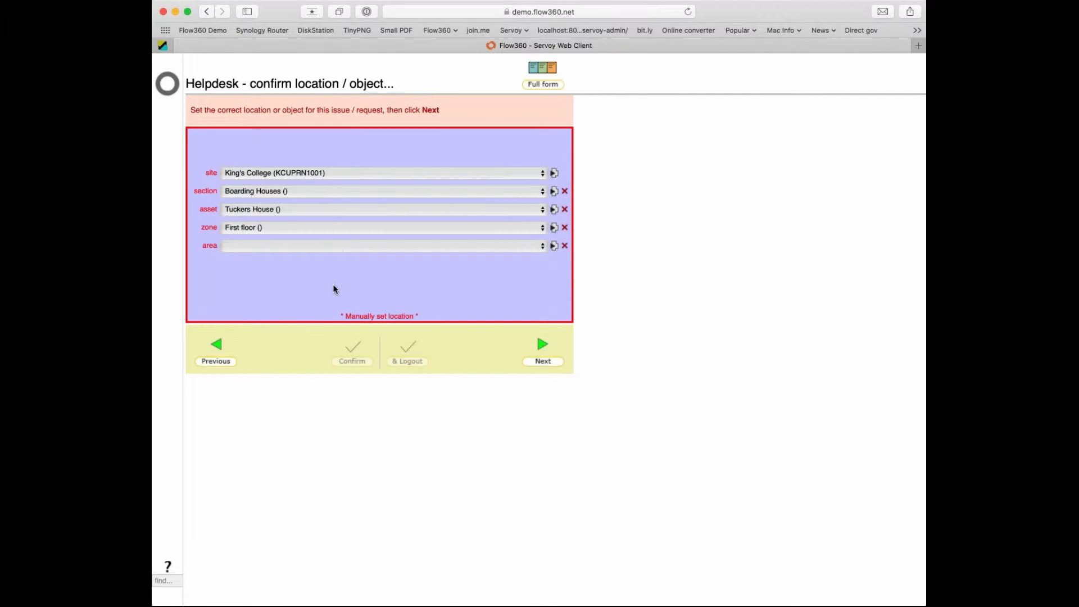
{"action": "left_click", "coordinate": [340, 273]}
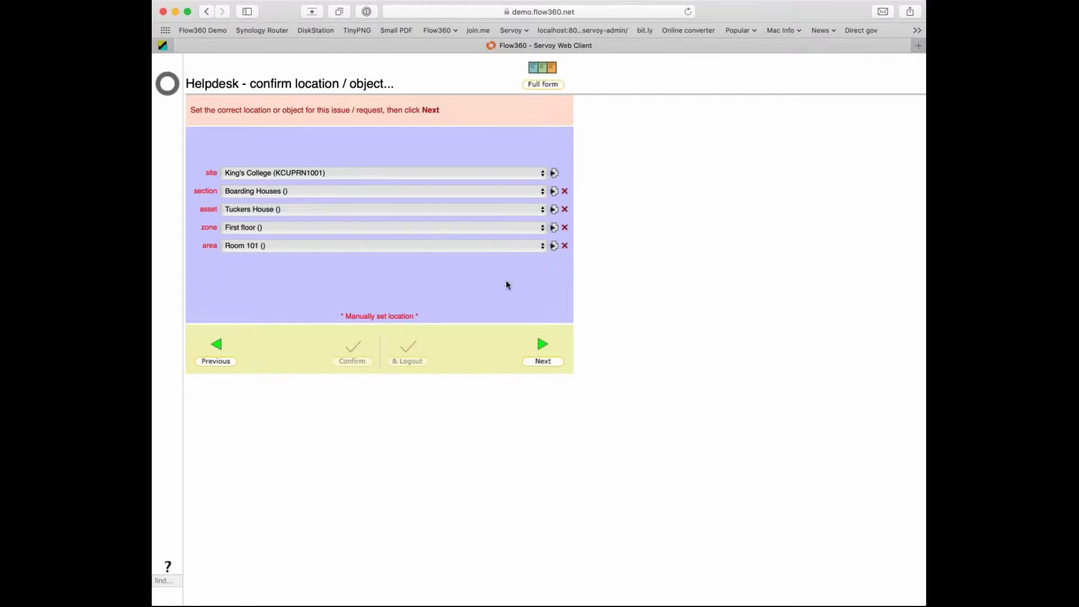
{"action": "left_click", "coordinate": [548, 72]}
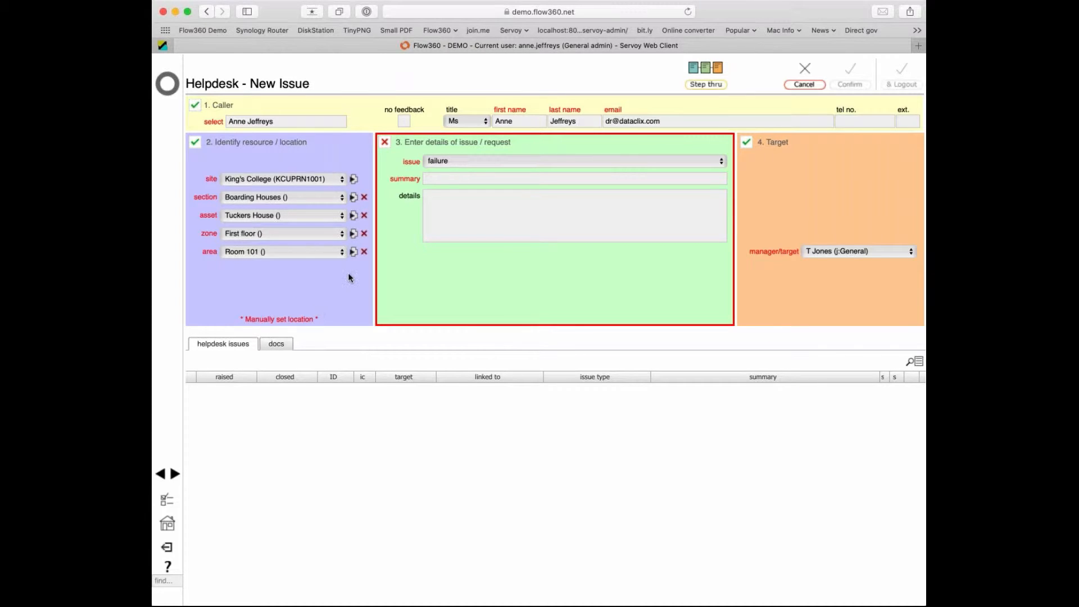
{"action": "left_click", "coordinate": [702, 70]}
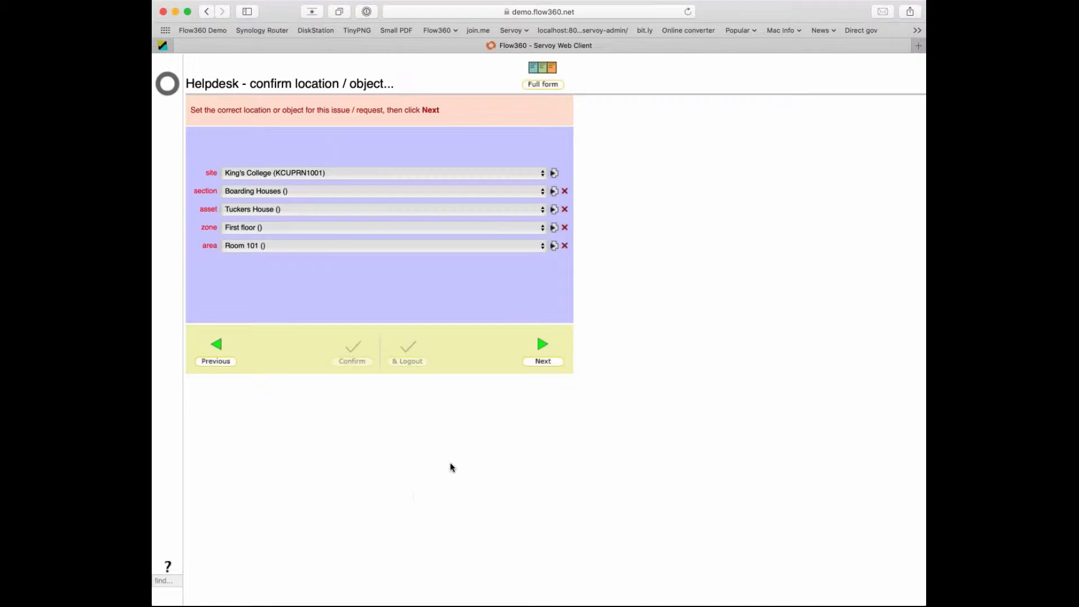
{"action": "left_click", "coordinate": [543, 363]}
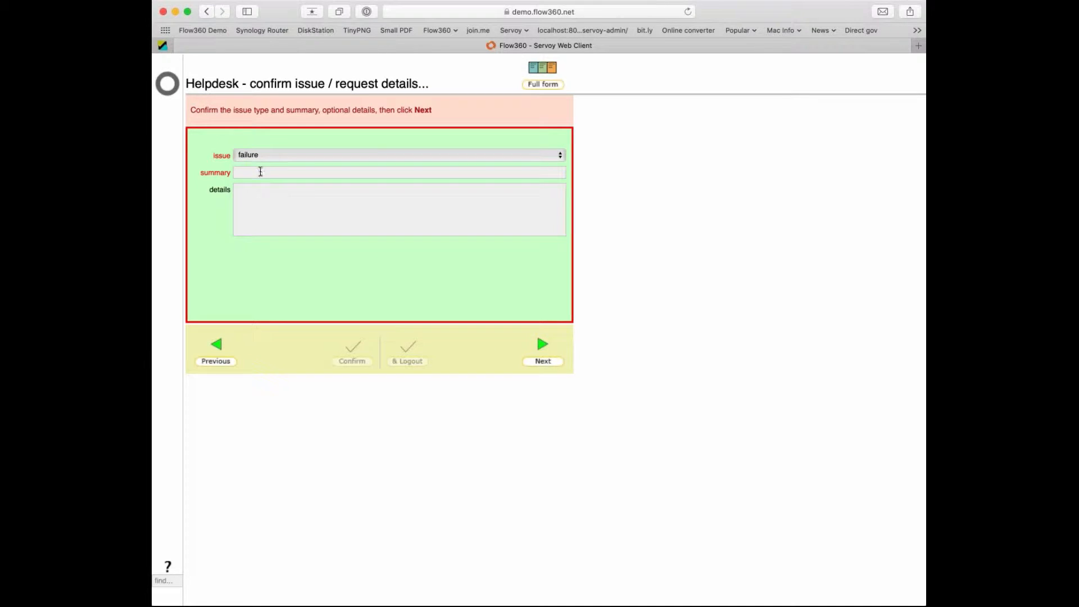
Enter 'Lights broken' as the summary, review the full form, and confirm to save it.
{"action": "left_click", "coordinate": [260, 172]}
{"action": "type", "text": "Lights broken"}
{"action": "left_click", "coordinate": [488, 340]}
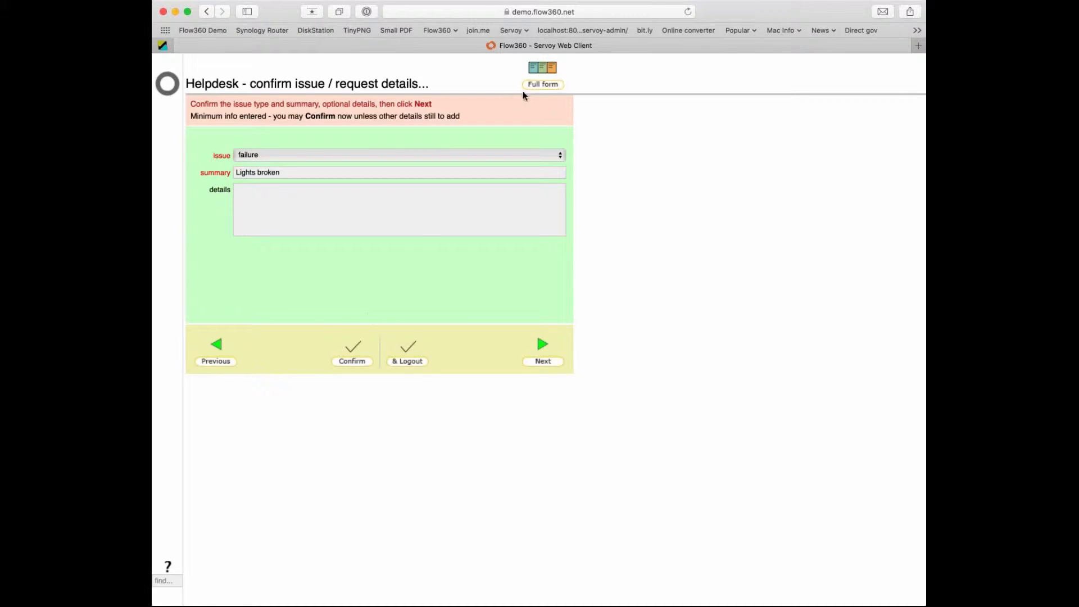
{"action": "left_click", "coordinate": [541, 67]}
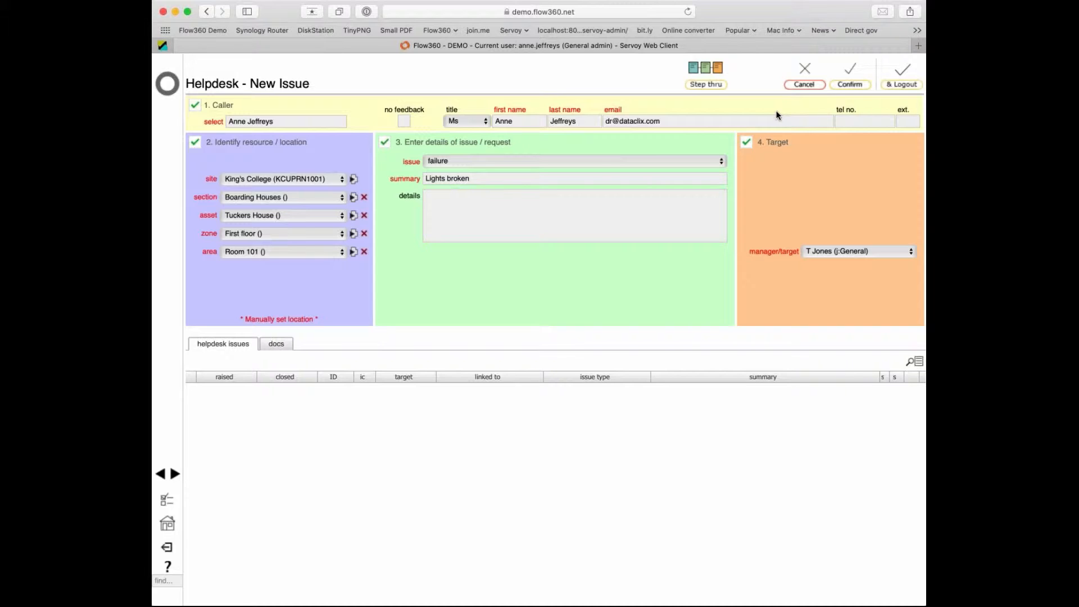
{"action": "left_click", "coordinate": [850, 82]}
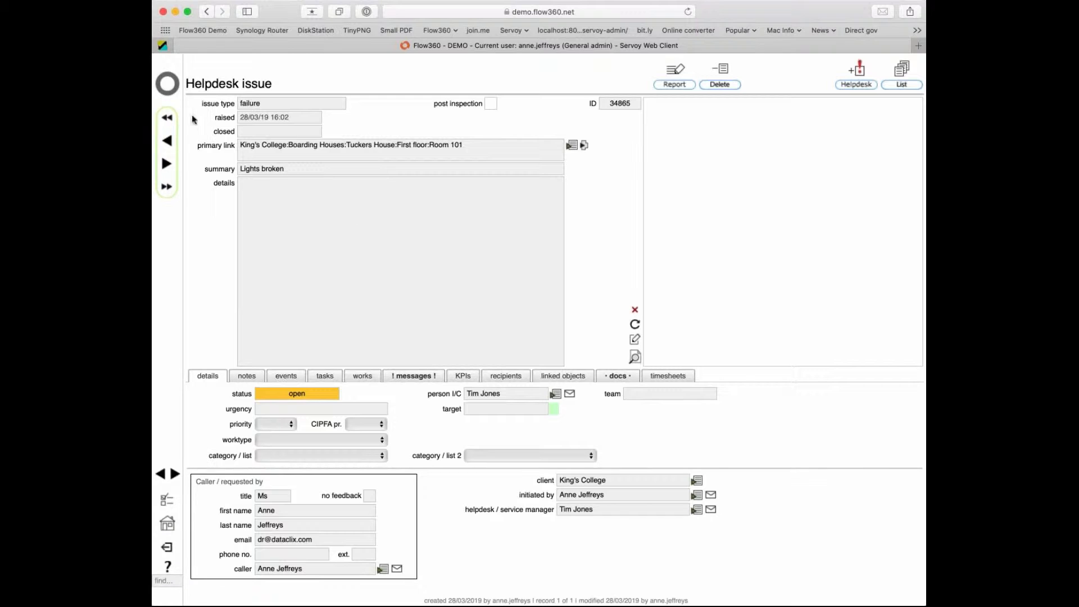
Leave the Lights broken issue and return to the start page showing 21 messages.
{"action": "left_click", "coordinate": [171, 88]}
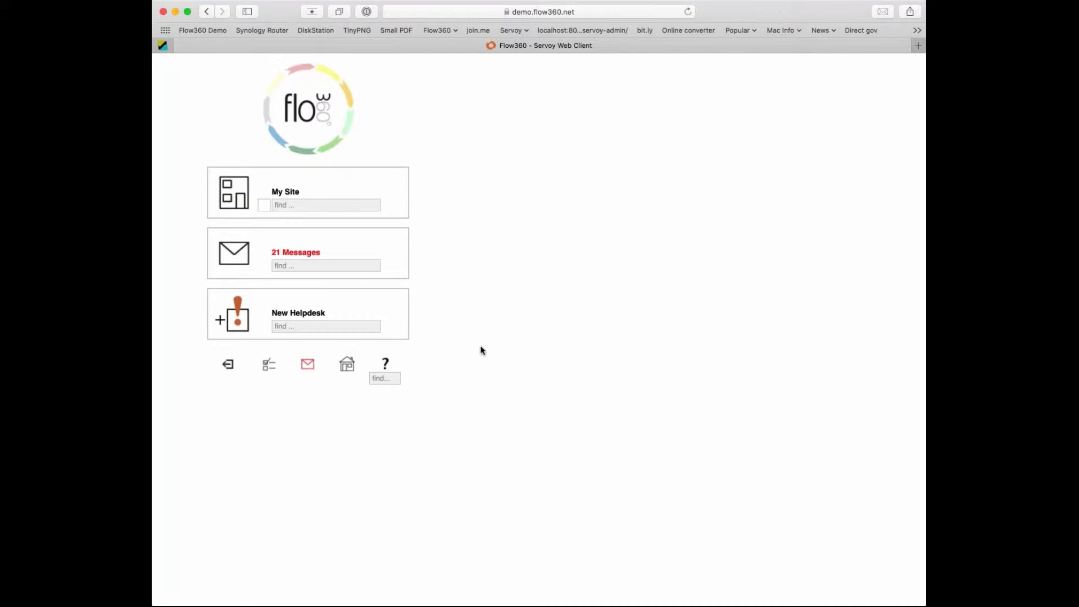
Search locations for '102' and start a helpdesk issue from the Room 102 record.
{"action": "left_click", "coordinate": [301, 328]}
{"action": "type", "text": "102"}
{"action": "key", "text": "Return"}
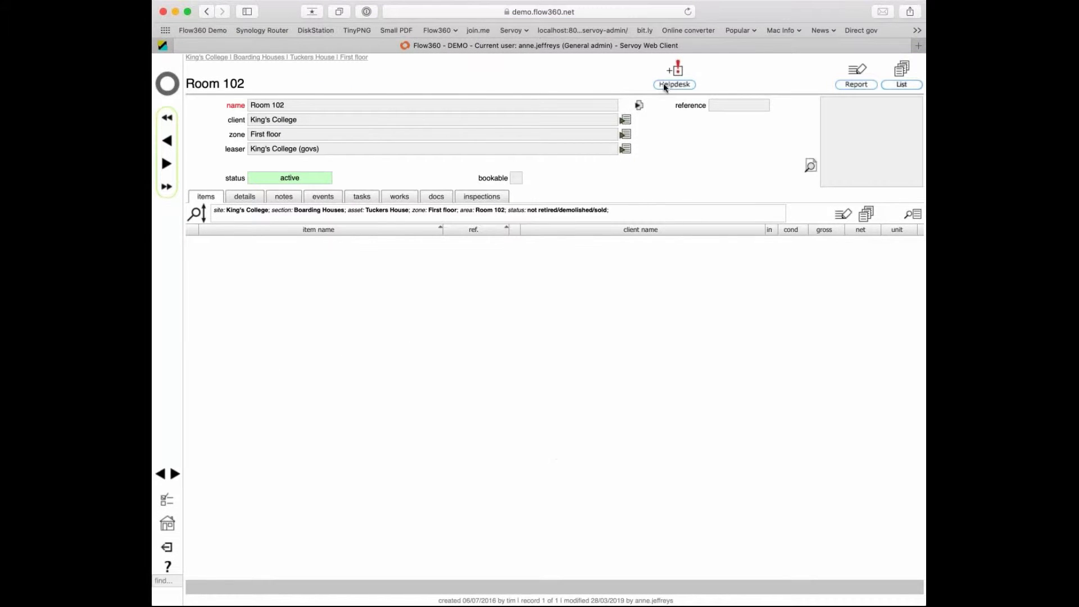
{"action": "left_click", "coordinate": [679, 72]}
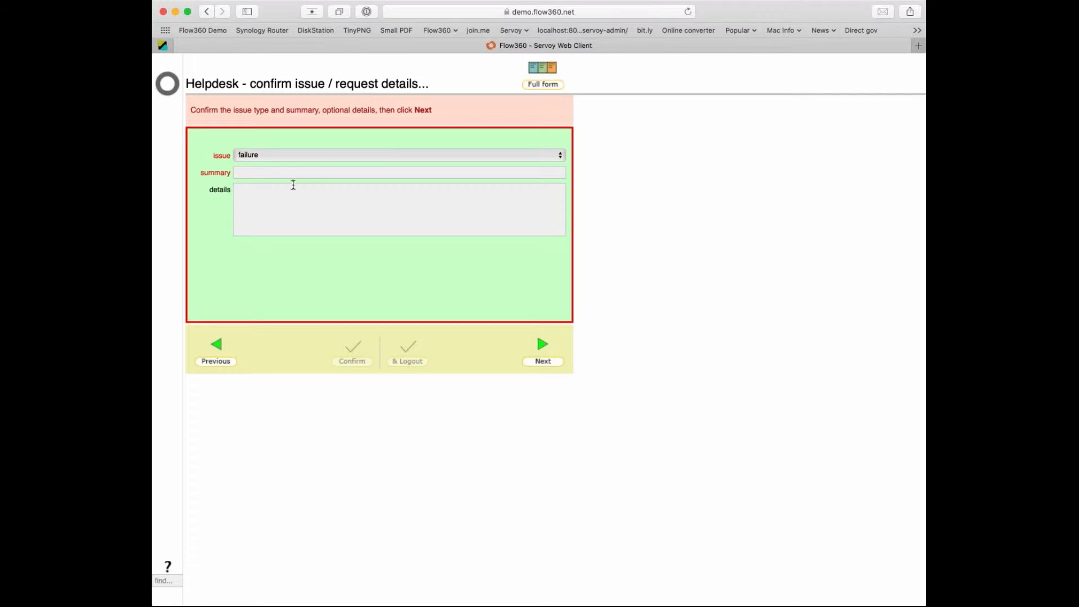
Enter 'Window cracked' as the summary and confirm, saving failure issue ID 34866.
{"action": "left_click", "coordinate": [293, 174]}
{"action": "type", "text": "Window cracked"}
{"action": "left_click", "coordinate": [455, 395]}
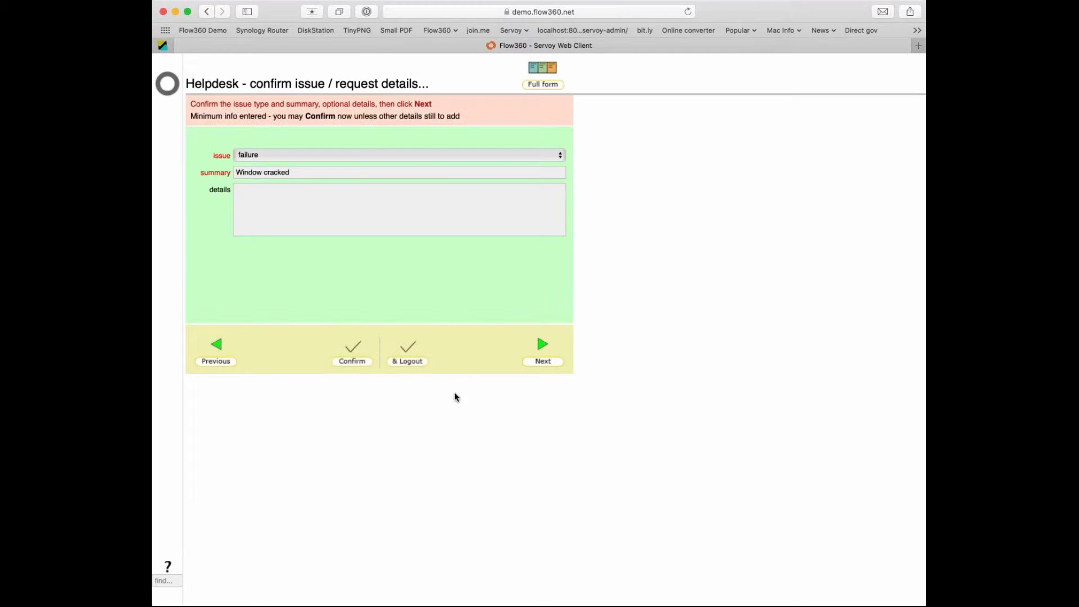
{"action": "left_click", "coordinate": [352, 361]}
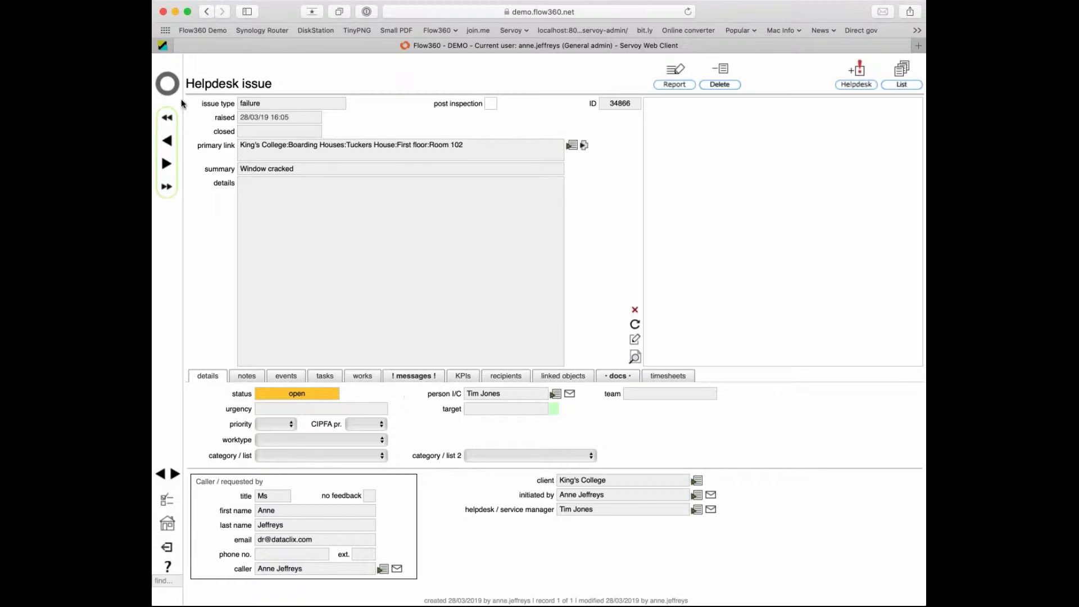
Leave the Window cracked issue and return to the start page showing 22 messages.
{"action": "left_click", "coordinate": [168, 85]}
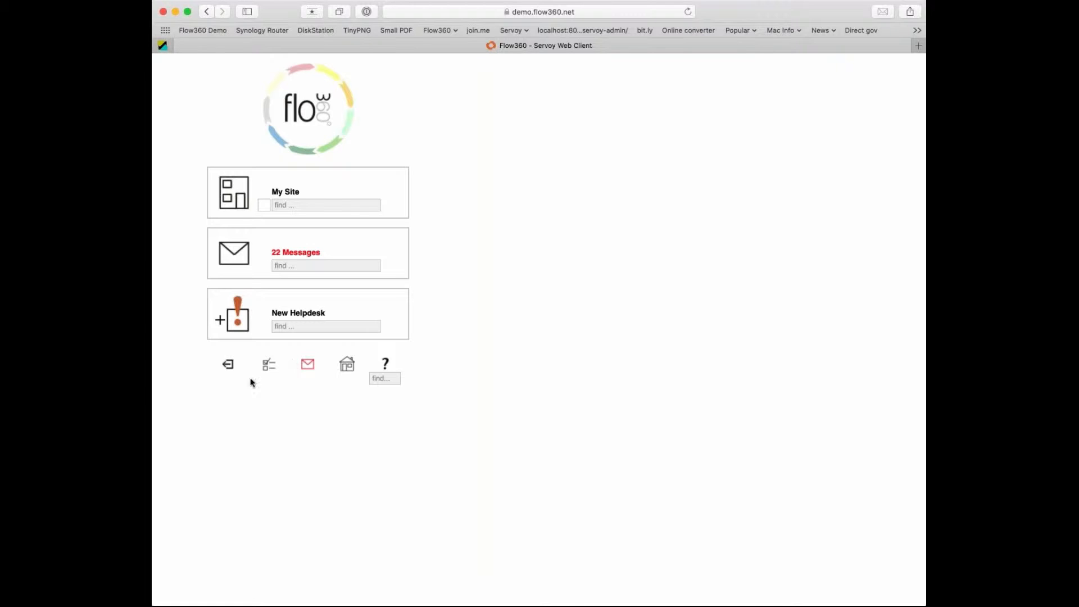
Open the personal preferences page from the home screen, landing on the messaging settings.
{"action": "left_click", "coordinate": [268, 365]}
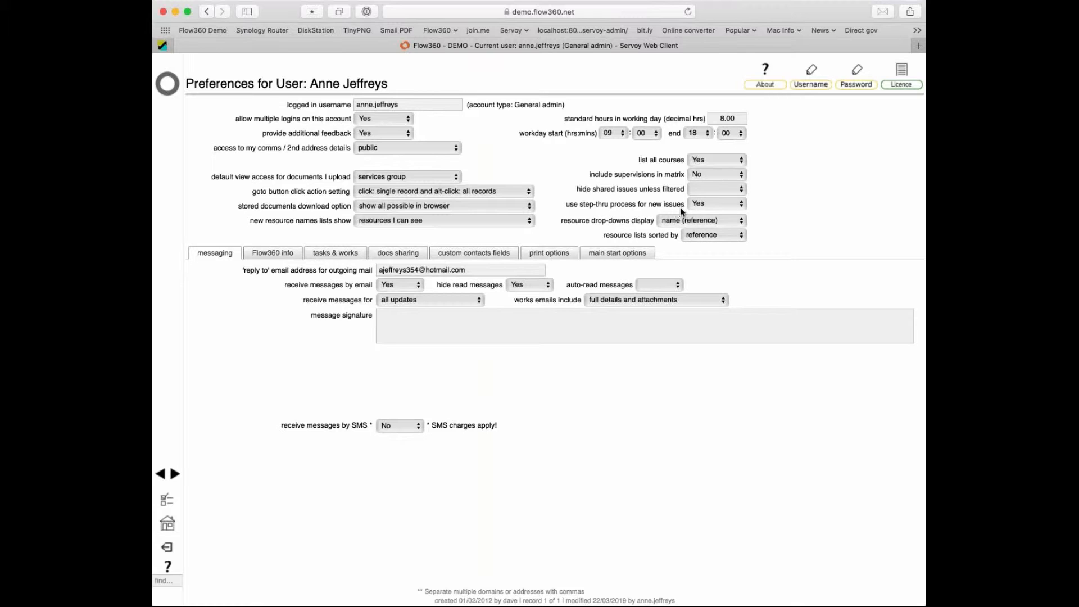
Set 'use step-thru process for new issues' to No and start a New Helpdesk issue as the full form.
{"action": "left_click", "coordinate": [722, 215]}
{"action": "left_click", "coordinate": [167, 86]}
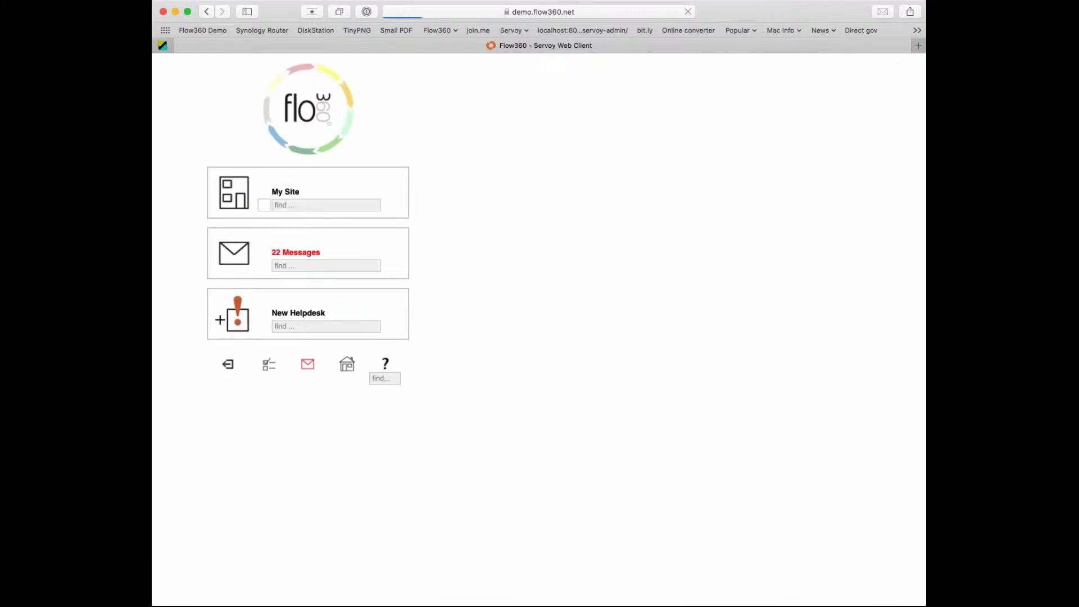
{"action": "left_click", "coordinate": [239, 327]}
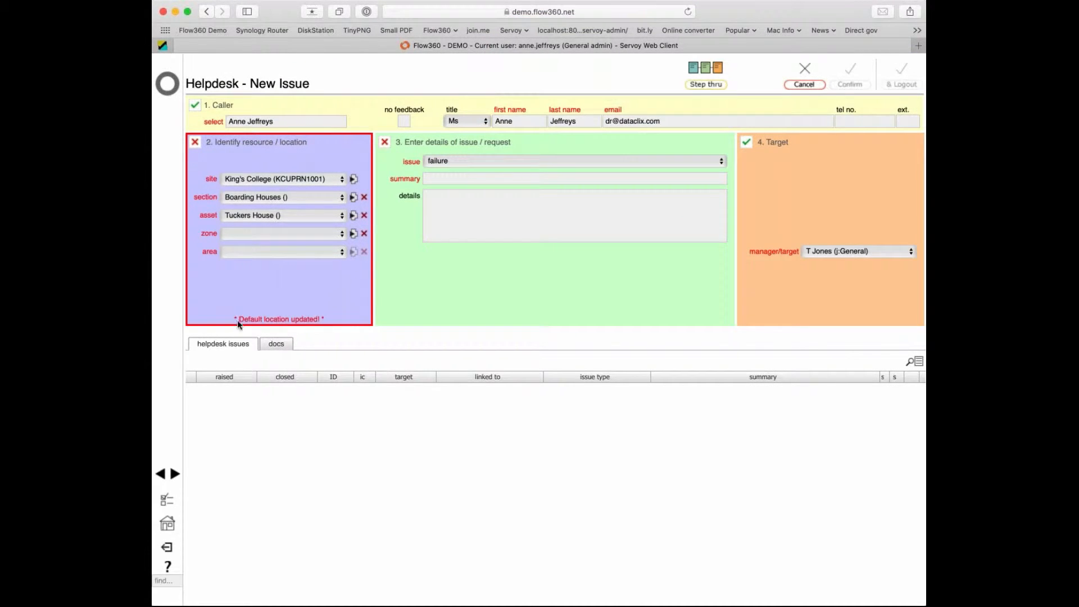
Set the step-thru preference back to Yes and start another new helpdesk issue in the wizard.
{"action": "left_click", "coordinate": [167, 504]}
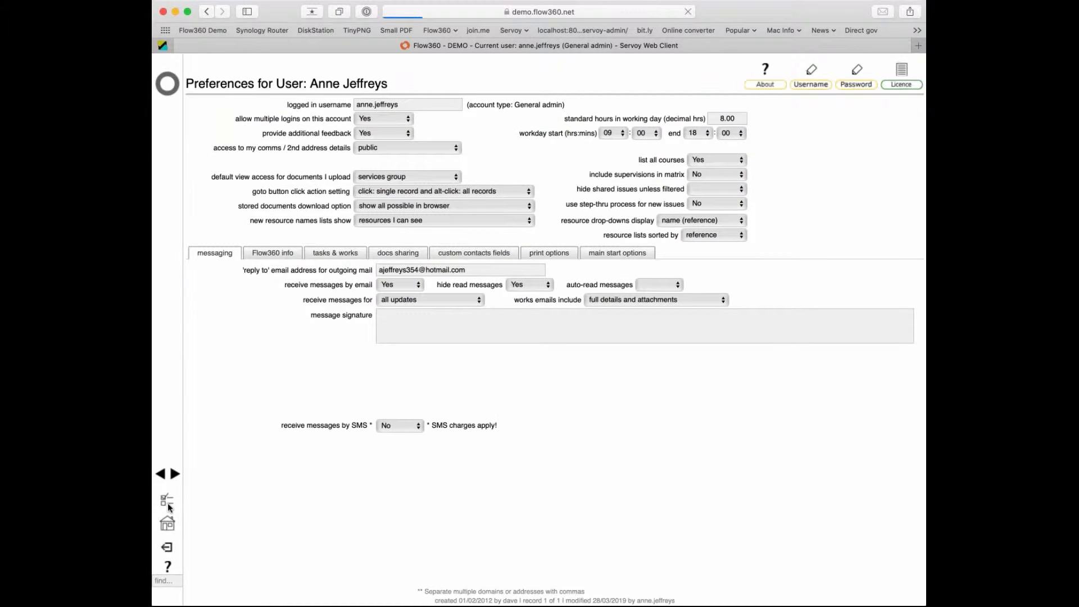
{"action": "left_click", "coordinate": [709, 199]}
{"action": "left_click", "coordinate": [689, 193]}
{"action": "left_click", "coordinate": [170, 86]}
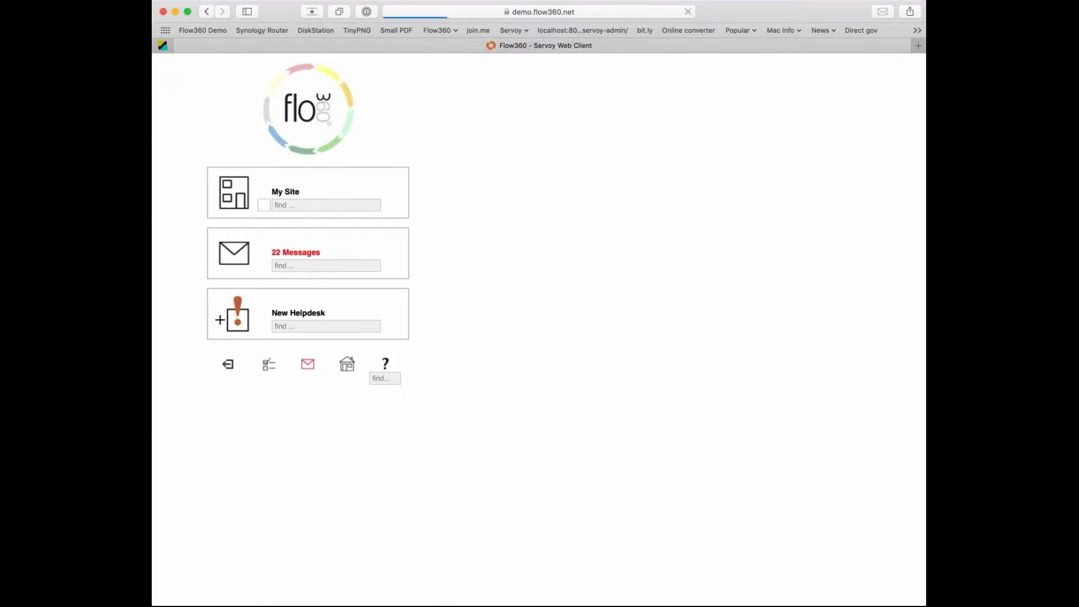
{"action": "left_click", "coordinate": [239, 323]}
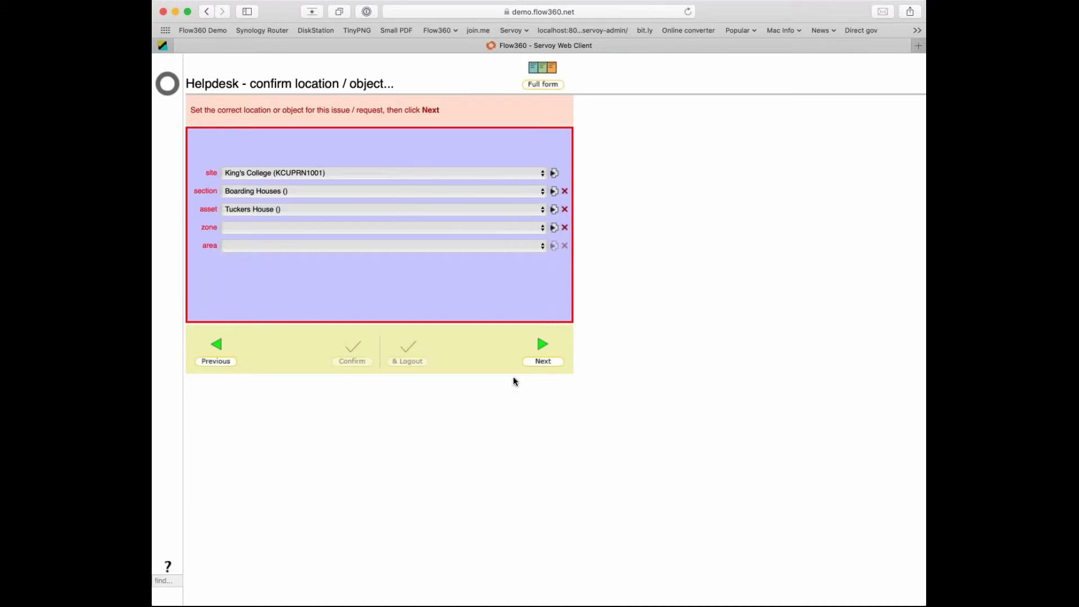
Step back from the confirm location page to the confirm caller details step.
{"action": "left_click", "coordinate": [208, 360]}
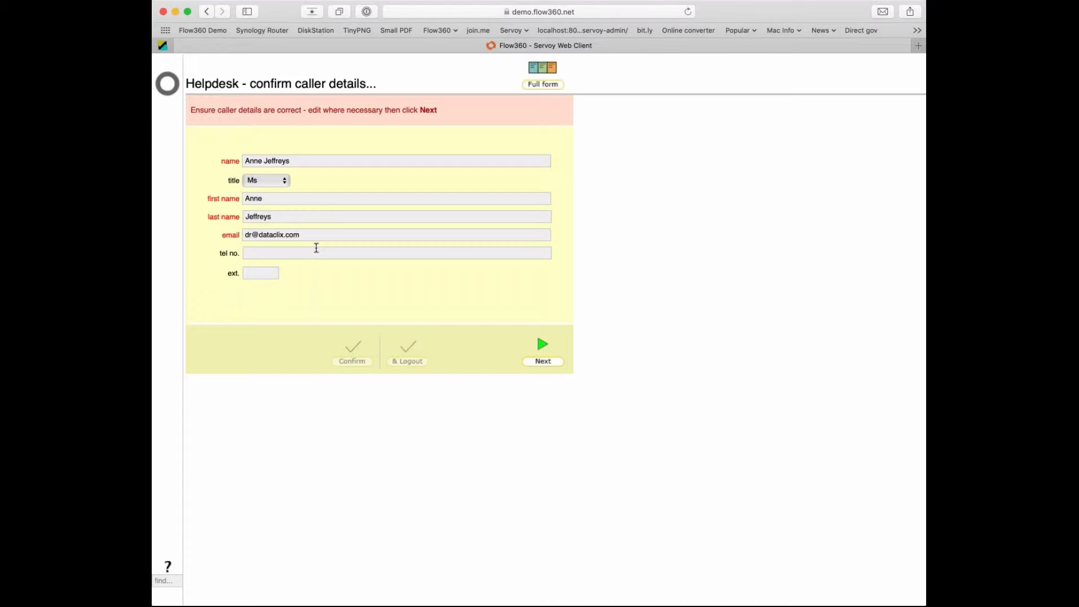
Replace the caller's e-mail with a new address and continue to the Tuckers House location step.
{"action": "double_click", "coordinate": [323, 238]}
{"action": "key", "text": "BackSpace"}
{"action": "key", "text": "BackSpace"}
{"action": "key", "text": "BackSpace"}
{"action": "key", "text": "BackSpace"}
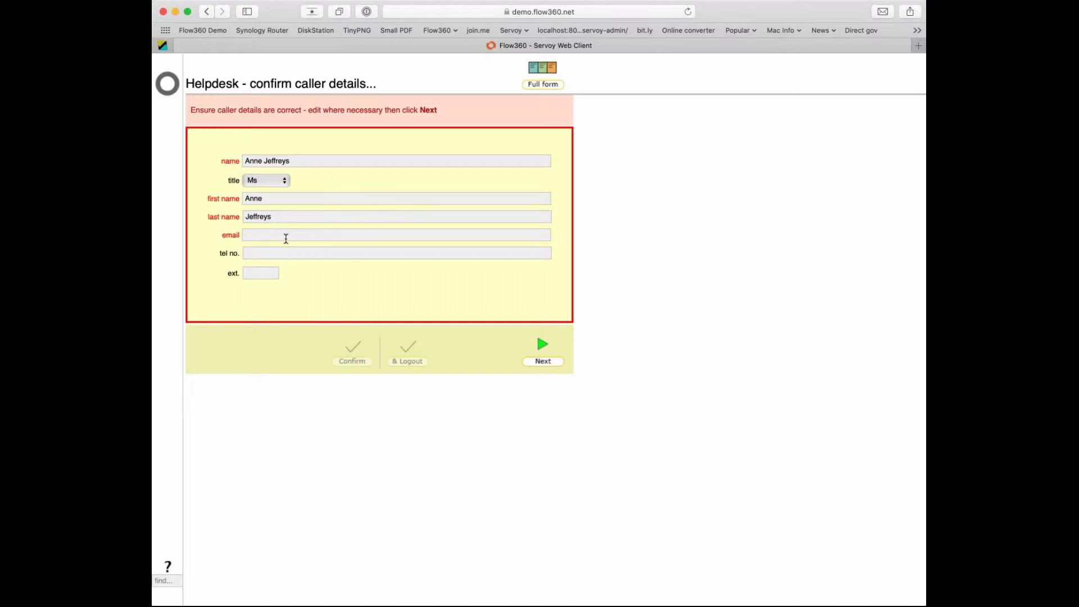
{"action": "left_click", "coordinate": [386, 495]}
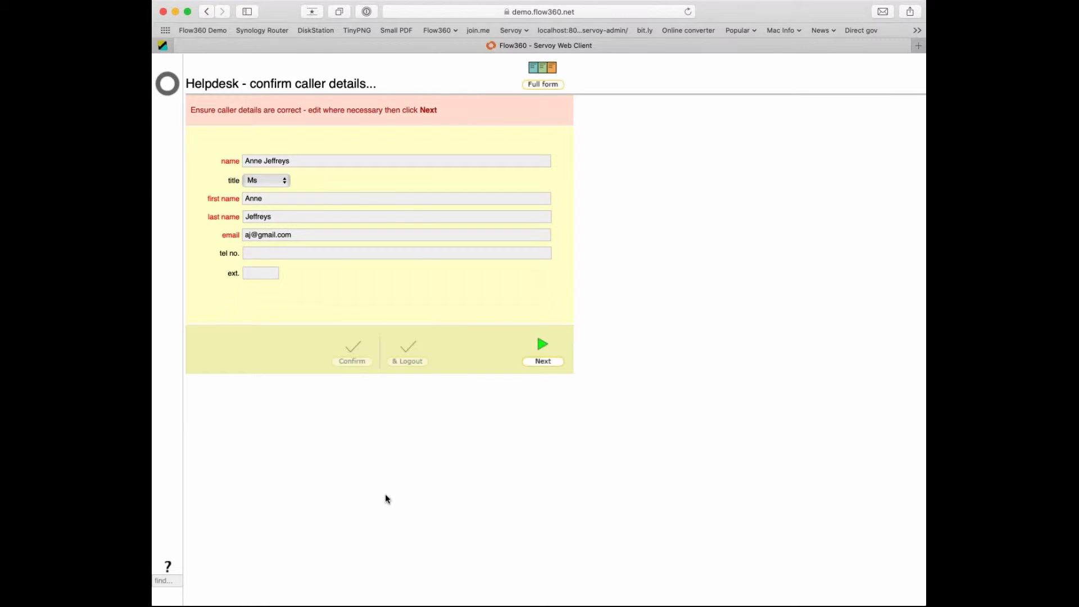
{"action": "left_click", "coordinate": [542, 360]}
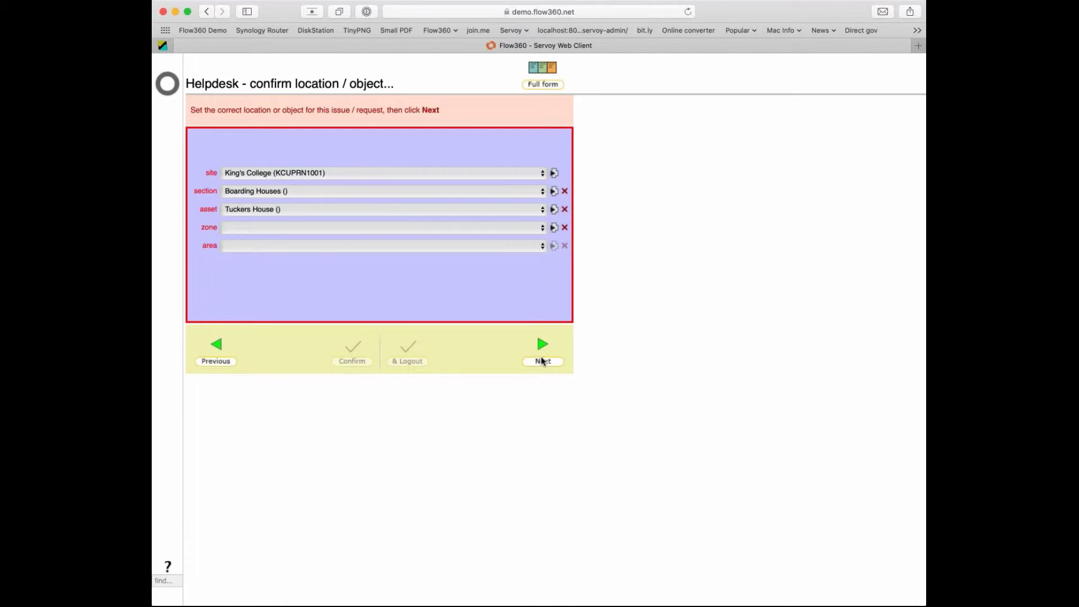
Advance to the targets step, go back to issue details, then leave the wizard for home.
{"action": "left_click", "coordinate": [542, 361]}
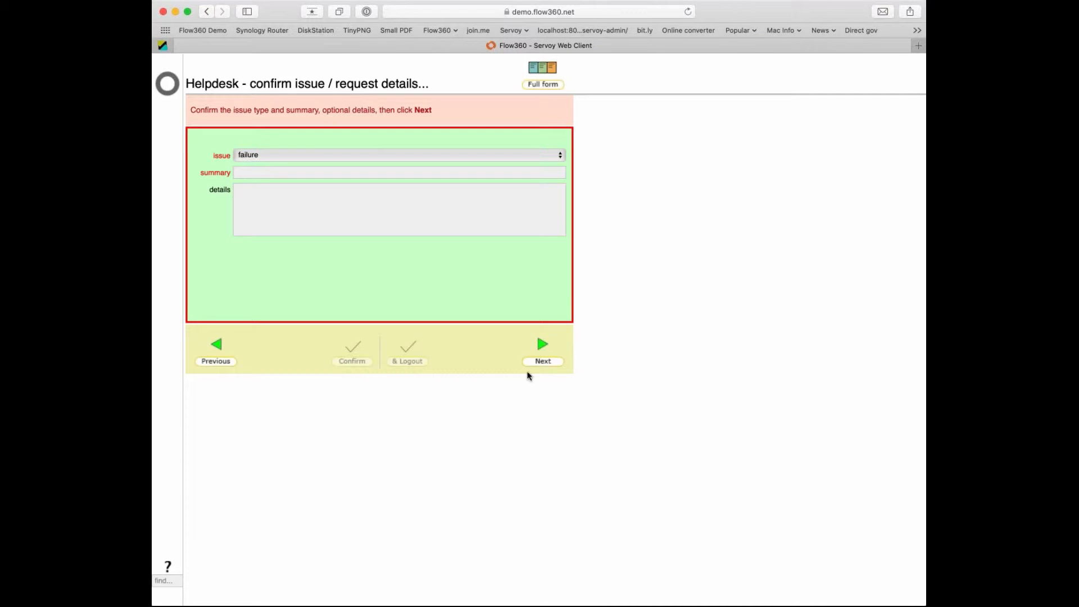
{"action": "left_click", "coordinate": [541, 347]}
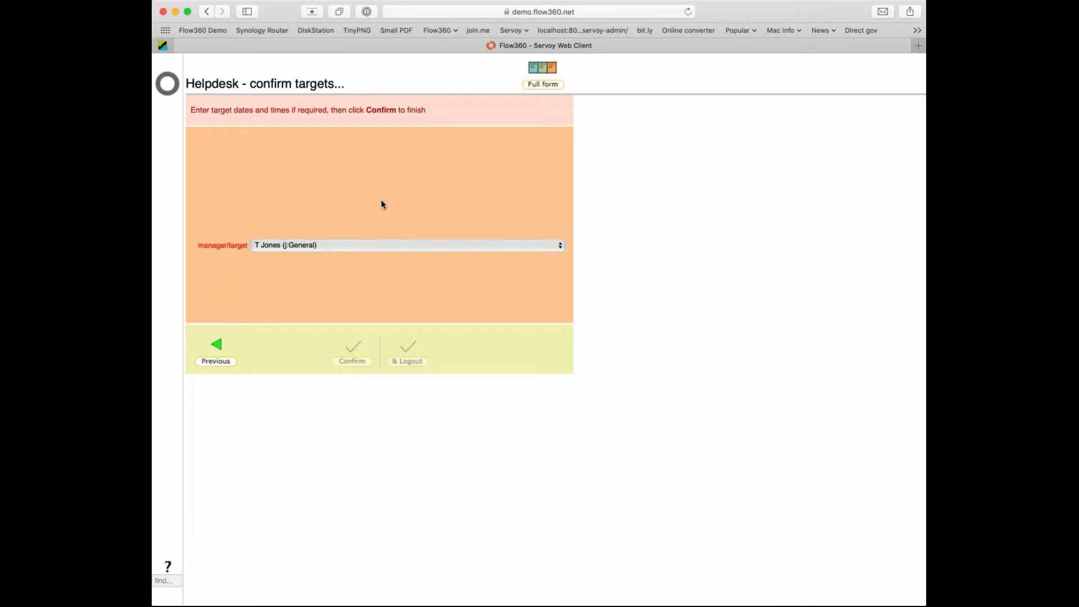
{"action": "left_click", "coordinate": [217, 345]}
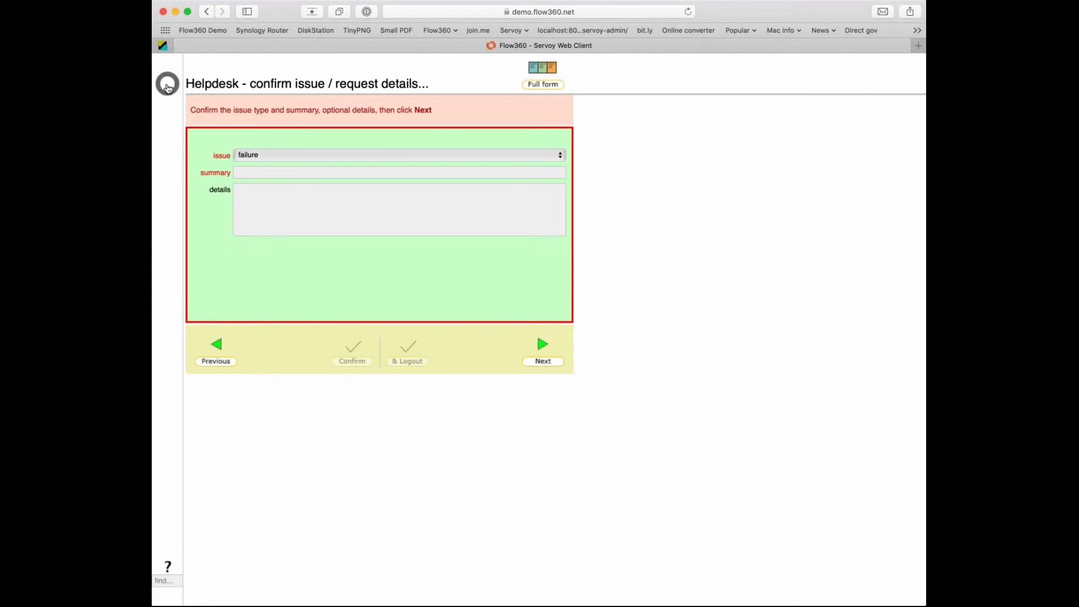
{"action": "left_click", "coordinate": [168, 85]}
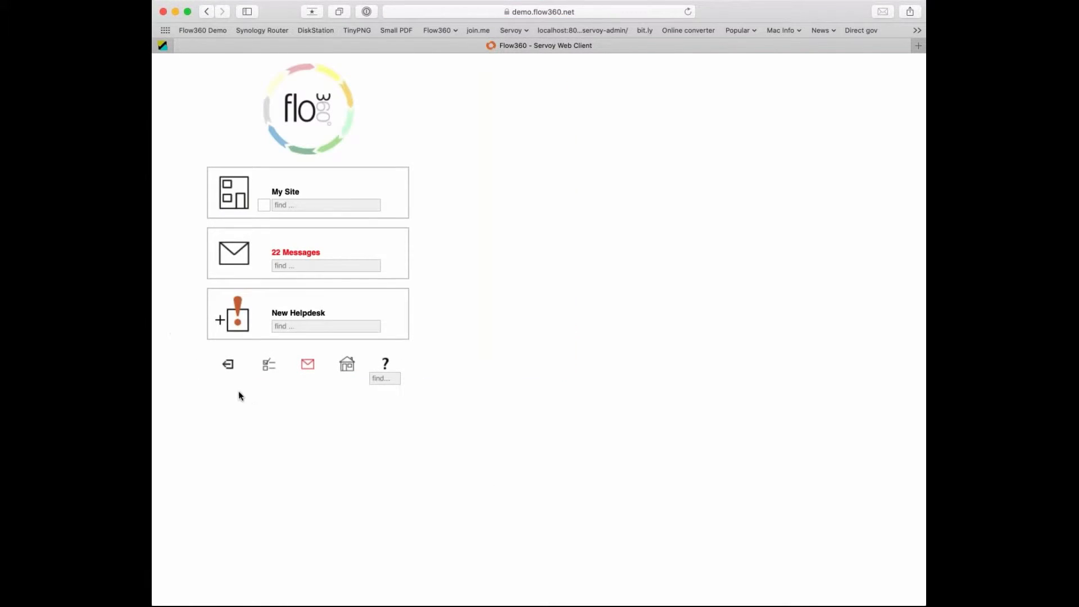
Log out and sign in again via the Flow360 Demo page with the manager's login name and password.
{"action": "left_click", "coordinate": [228, 364]}
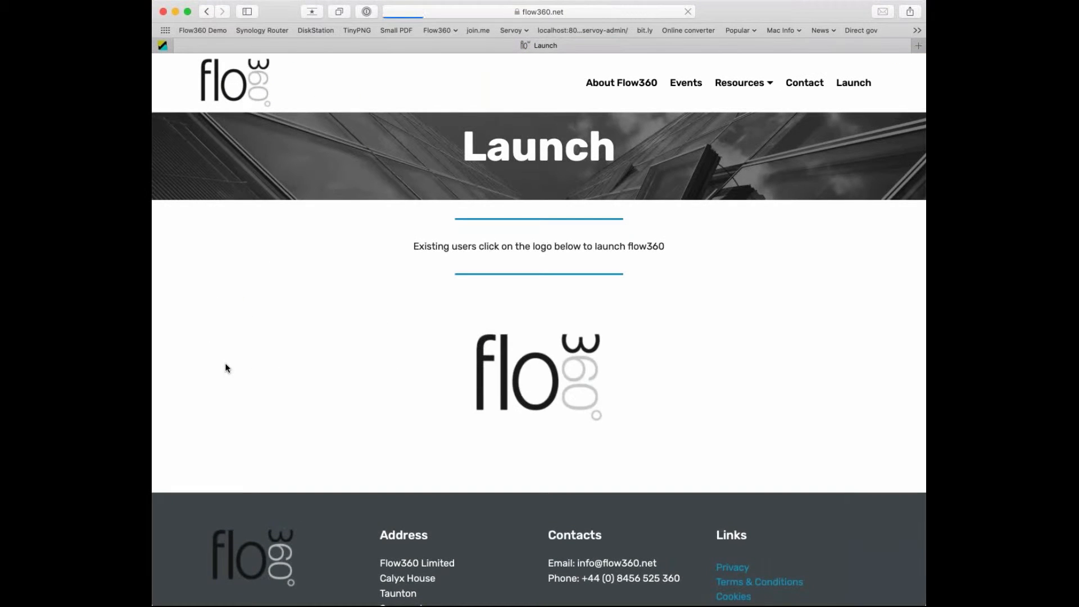
{"action": "left_click", "coordinate": [211, 30]}
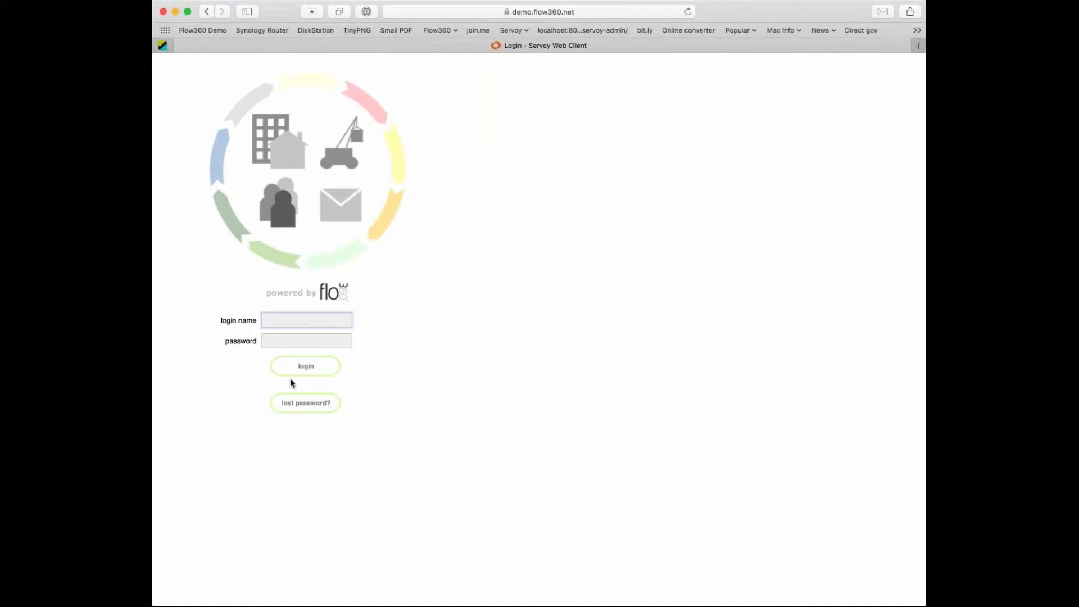
{"action": "type", "text": "tim"}
{"action": "key", "text": "Tab"}
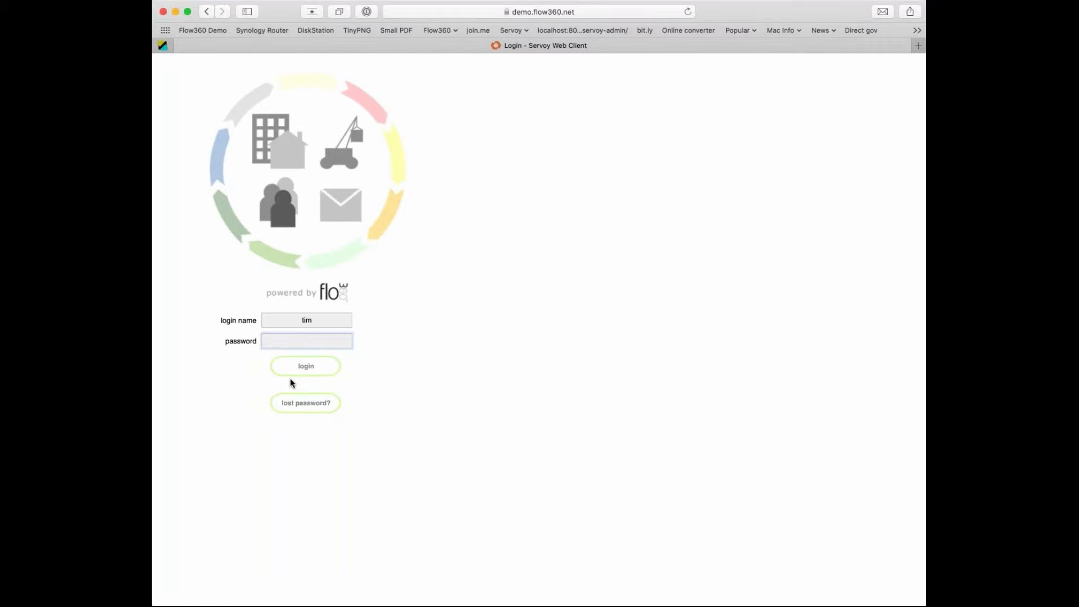
{"action": "type", "text": "••••••••"}
{"action": "key", "text": "Return"}
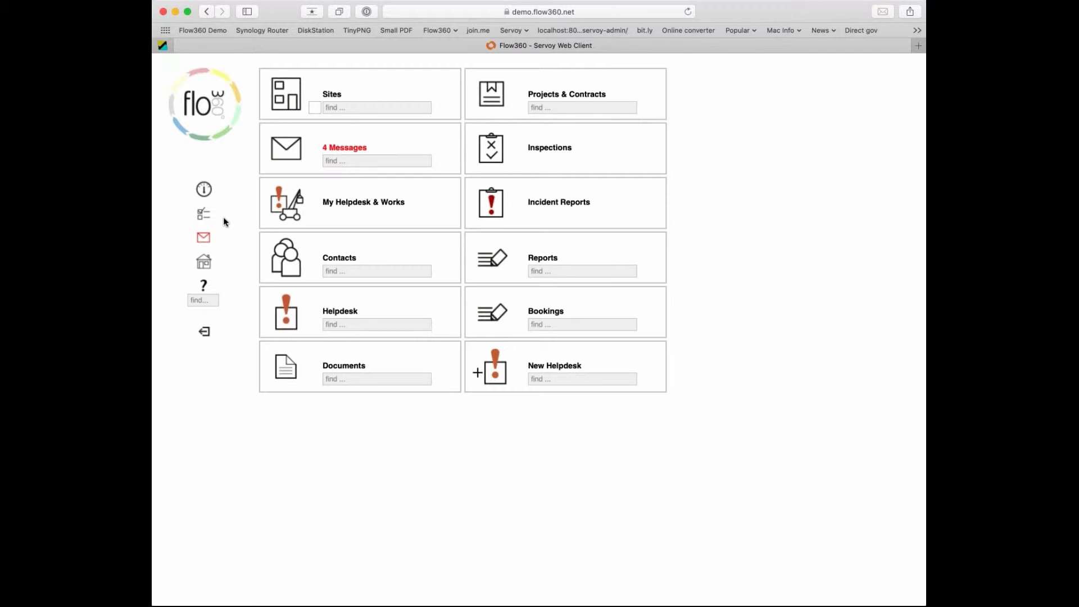
Review the helpdesk and services preferences, set step-thru for new issues to No, and return home.
{"action": "left_click", "coordinate": [200, 216]}
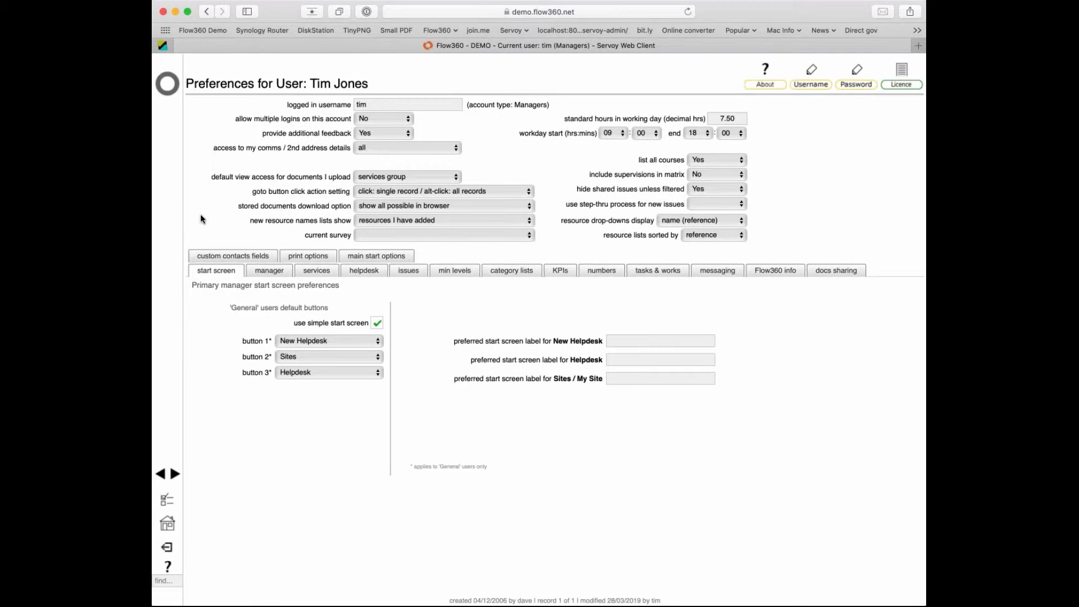
{"action": "left_click", "coordinate": [357, 272]}
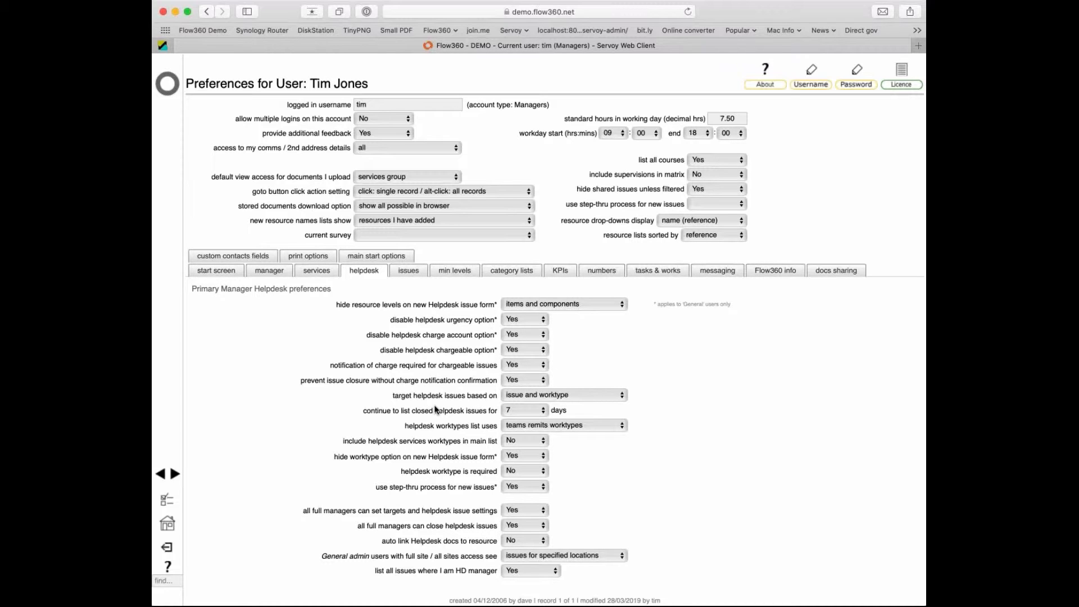
{"action": "left_click", "coordinate": [311, 272]}
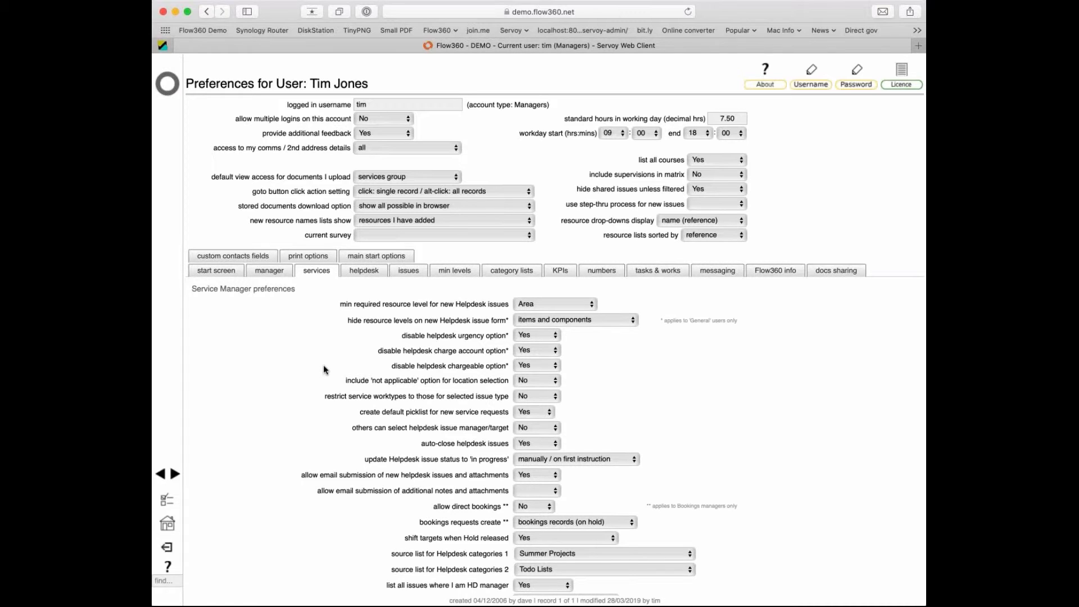
{"action": "left_click", "coordinate": [365, 272]}
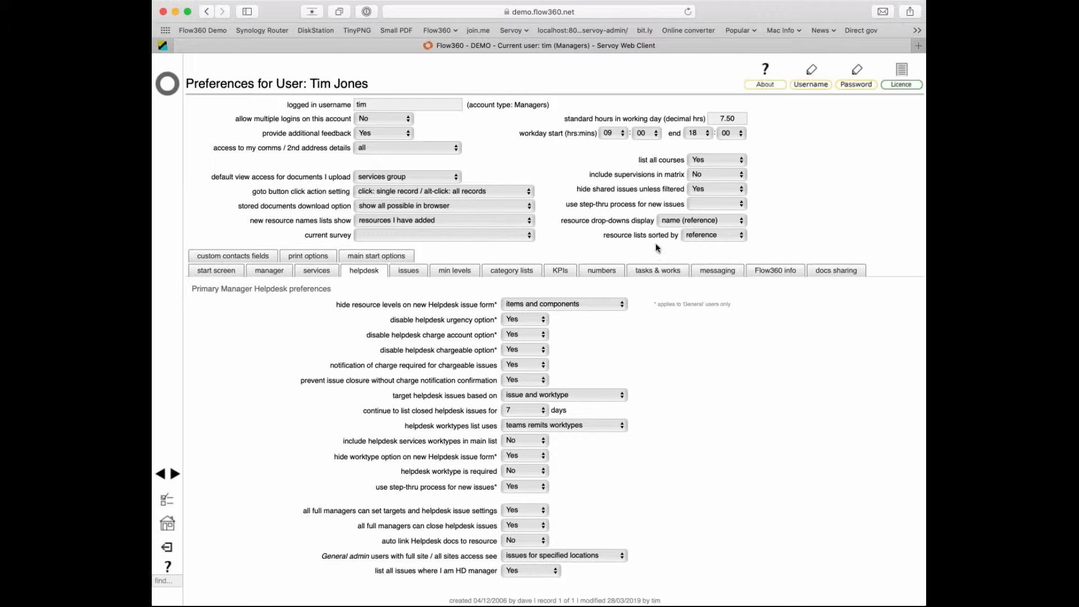
{"action": "left_click", "coordinate": [723, 225]}
{"action": "left_click", "coordinate": [169, 91]}
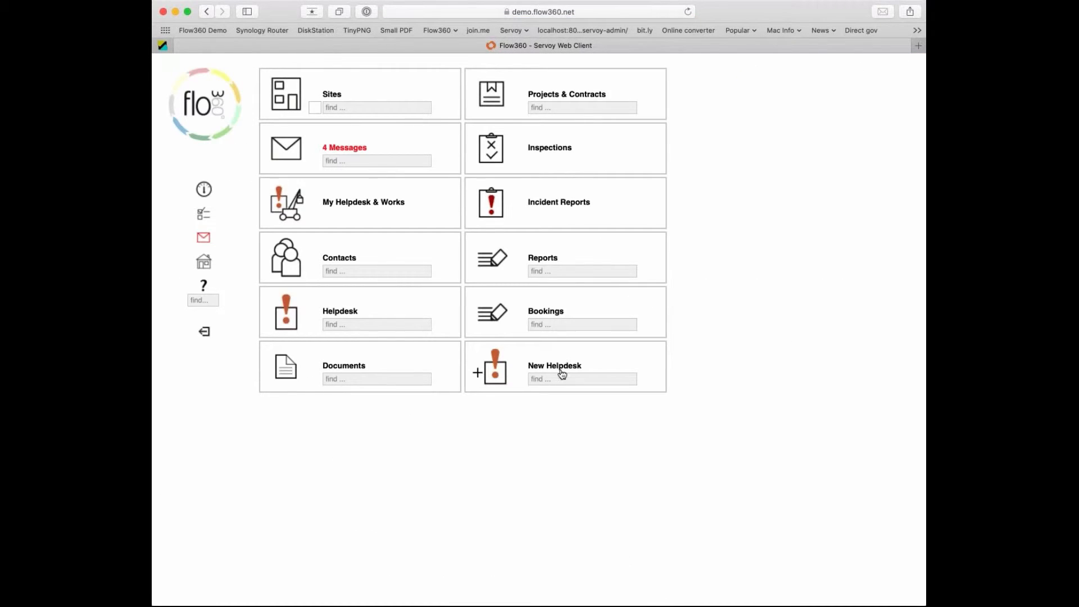
Start a New Helpdesk issue as the full form, then switch to the wizard's King's College location step.
{"action": "left_click", "coordinate": [496, 375]}
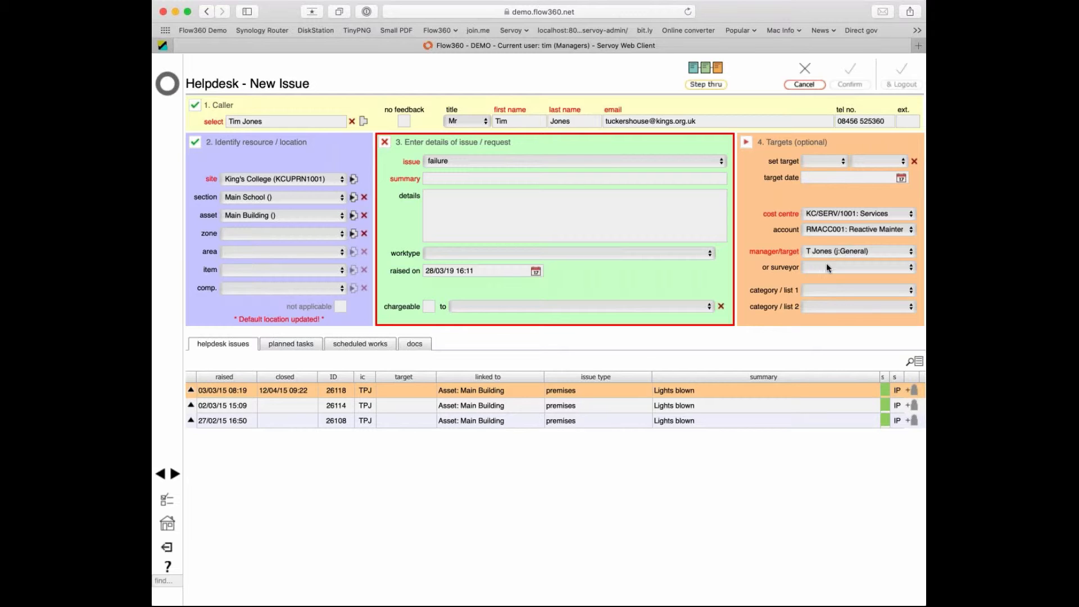
{"action": "left_click", "coordinate": [702, 85]}
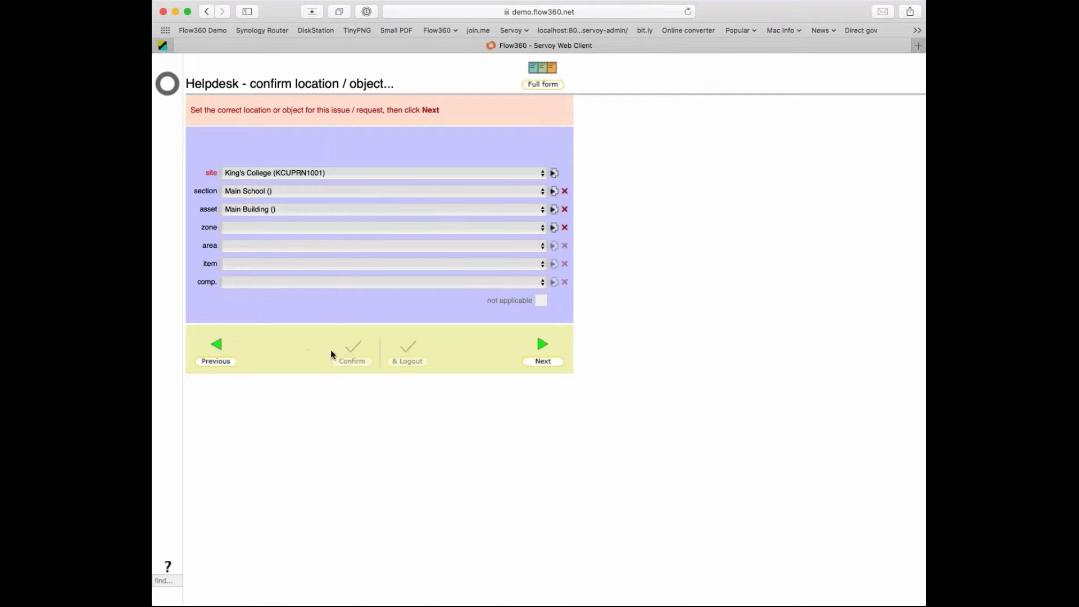
Go back and pick a different caller from the names list, then accept the Main Building location.
{"action": "left_click", "coordinate": [216, 353]}
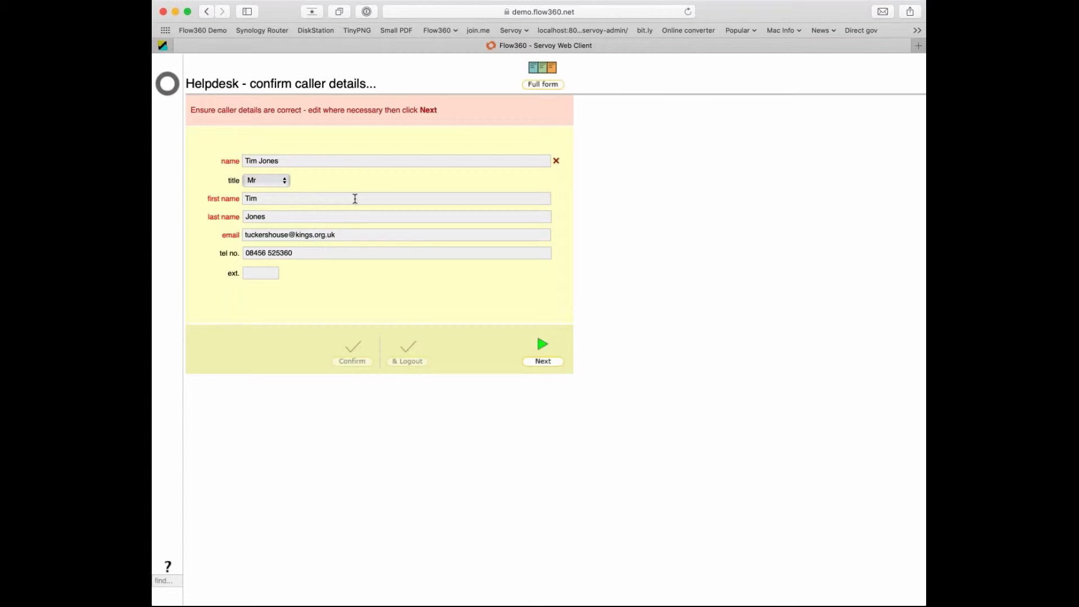
{"action": "left_click", "coordinate": [338, 160]}
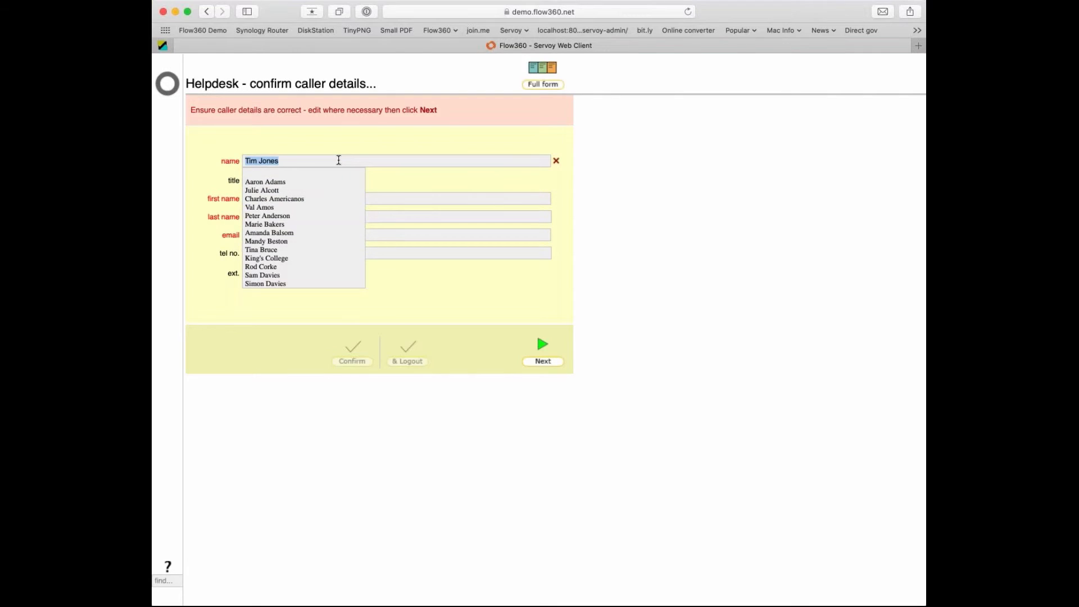
{"action": "key", "text": "BackSpace"}
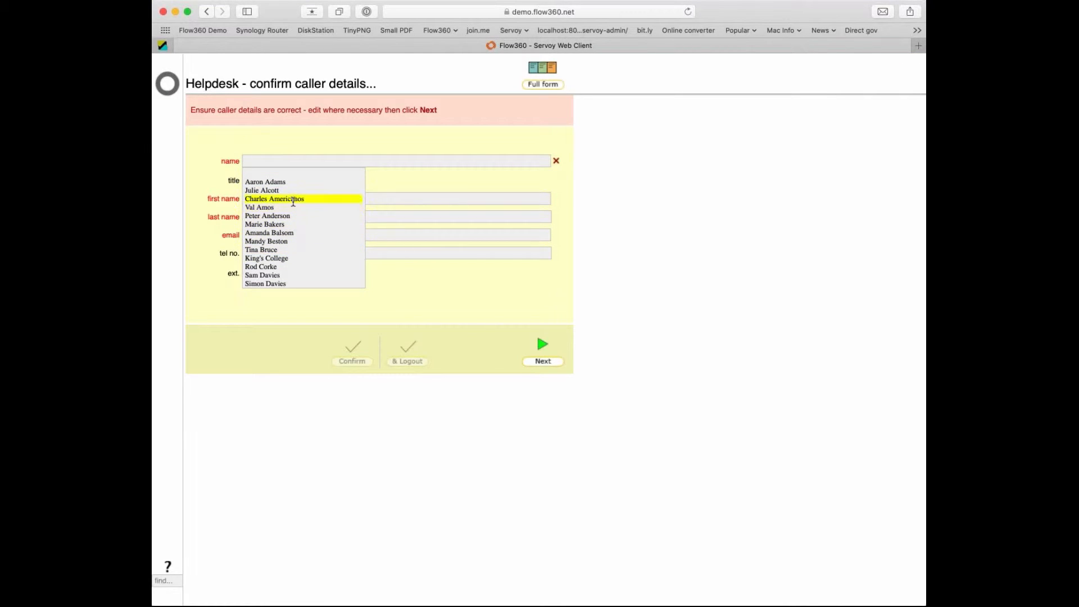
{"action": "left_click", "coordinate": [303, 267]}
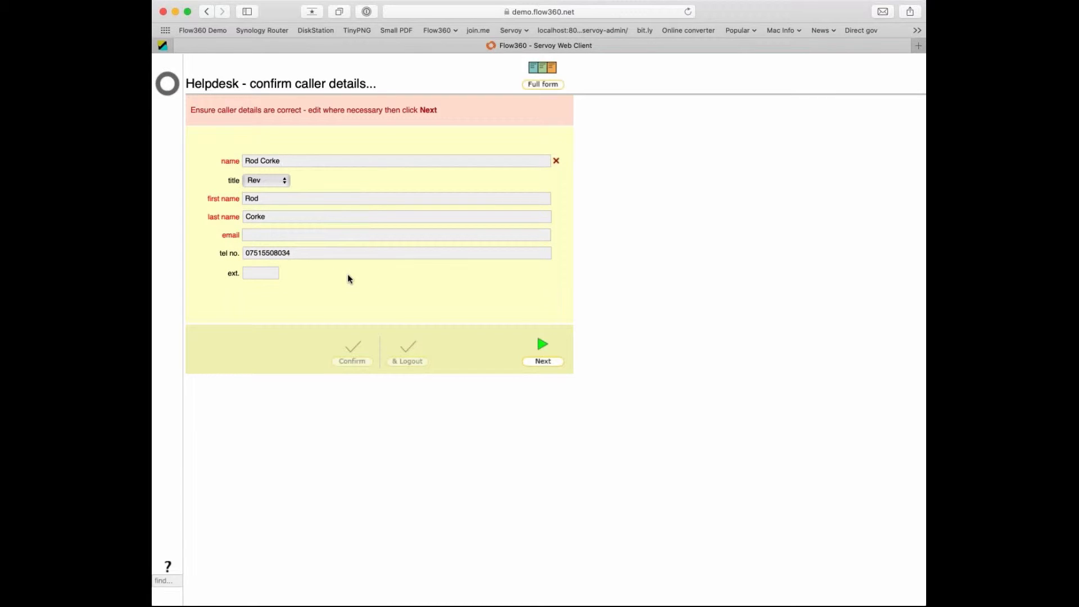
{"action": "left_click", "coordinate": [543, 358]}
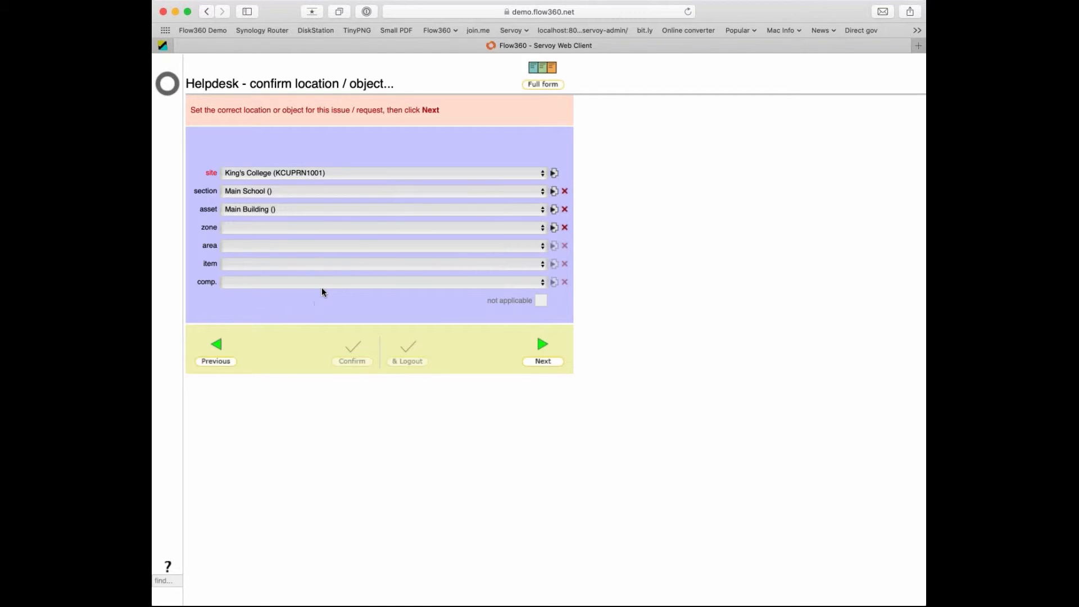
{"action": "left_click", "coordinate": [546, 360]}
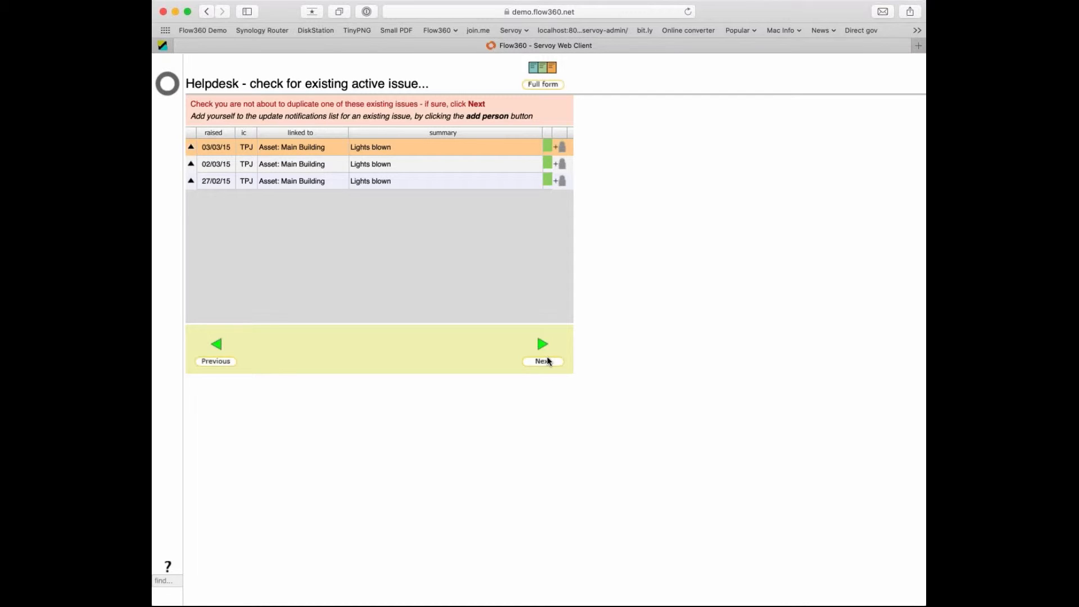
Move past the three existing Lights blown issues and the issue details to the targets step.
{"action": "left_click", "coordinate": [548, 360]}
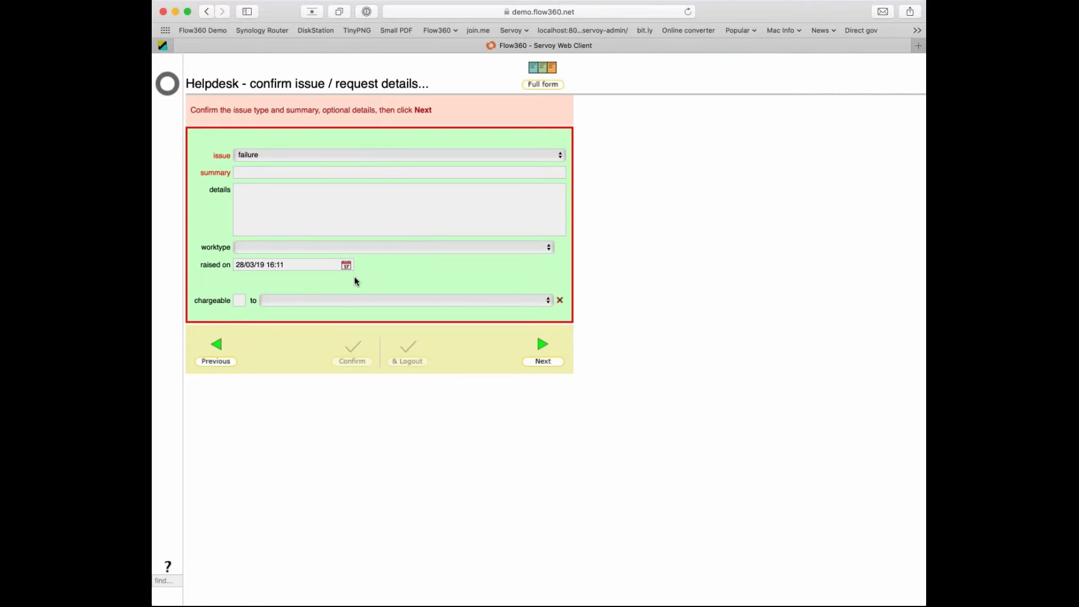
{"action": "left_click", "coordinate": [536, 362]}
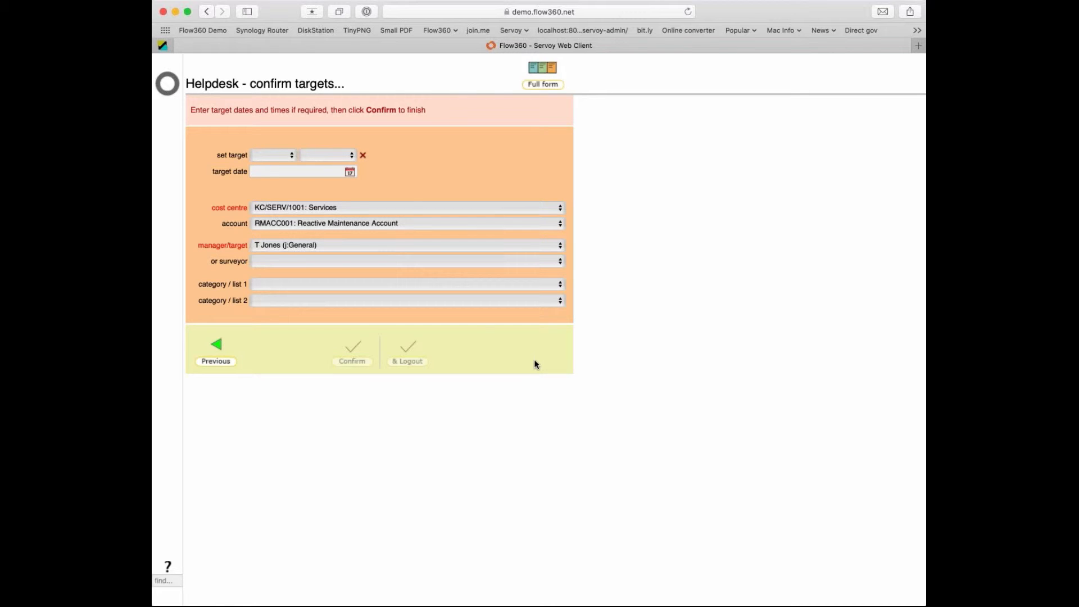
Show the manager's Main Building failure issue as the full New Issue form.
{"action": "left_click", "coordinate": [541, 69]}
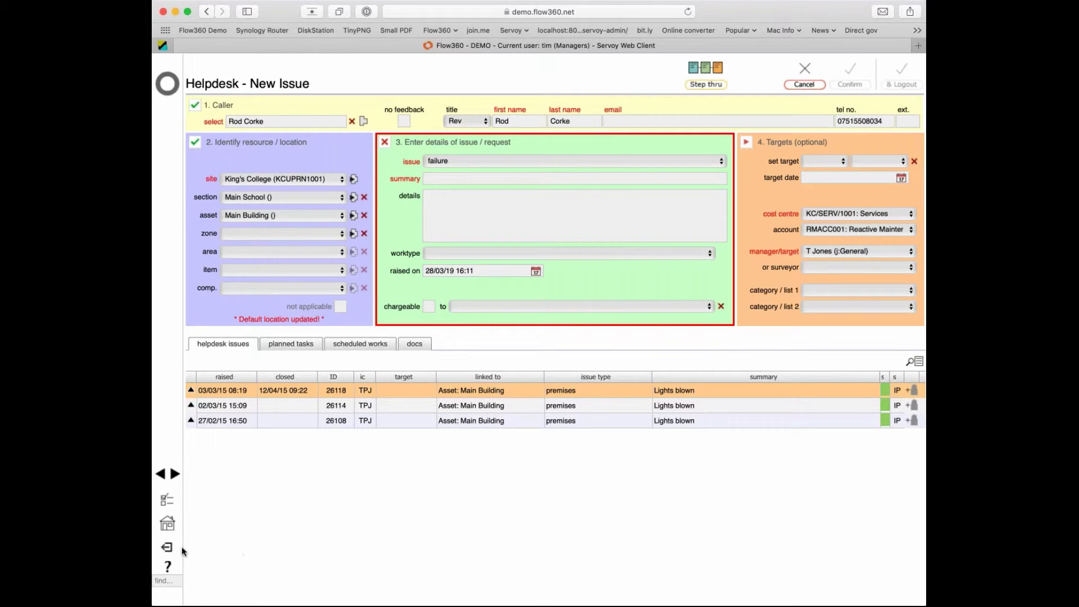
Log out, then sign in to the Flow360 demo as another user with their login name and password.
{"action": "left_click", "coordinate": [167, 548]}
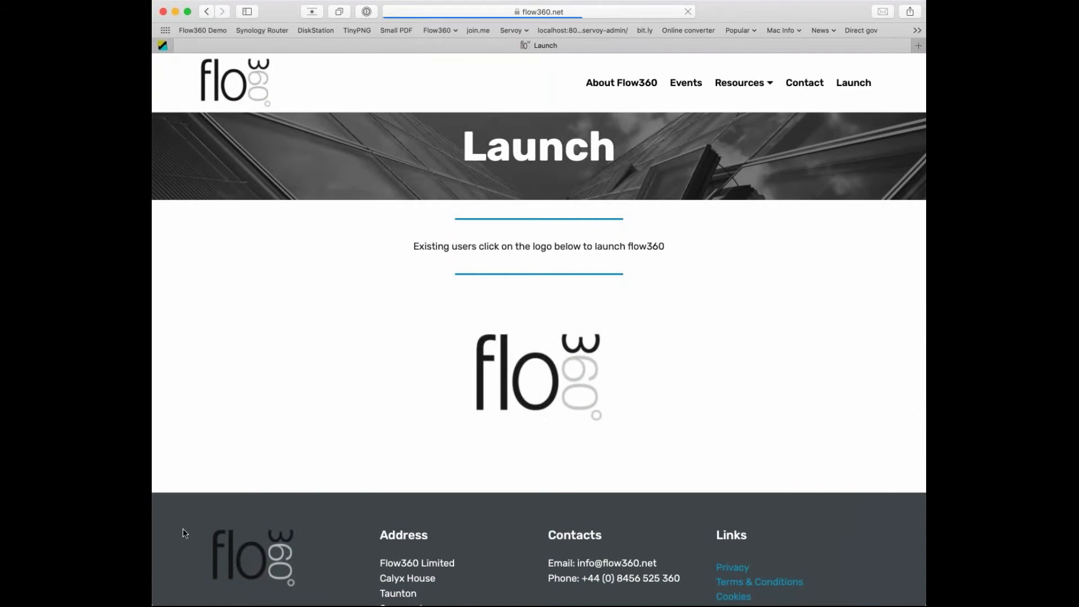
{"action": "left_click", "coordinate": [203, 30]}
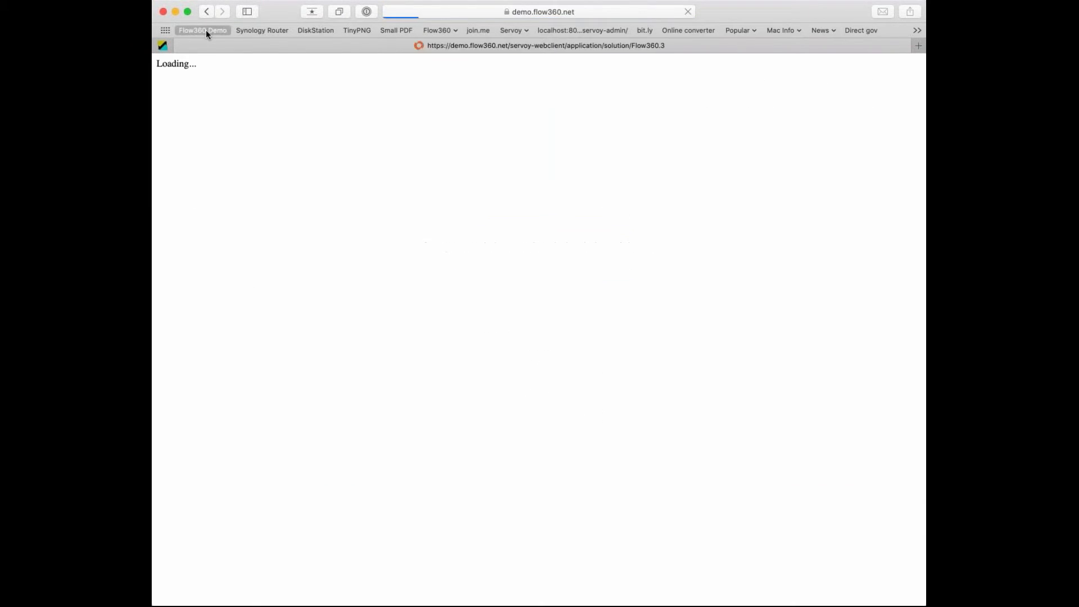
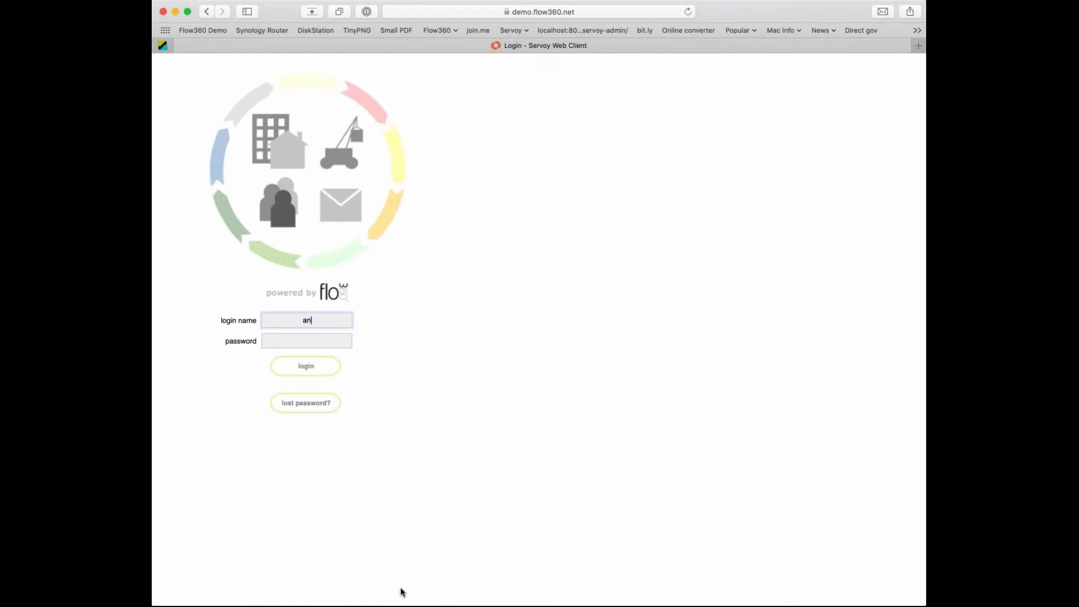
{"action": "key", "text": "Tab"}
{"action": "type", "text": "a•••"}
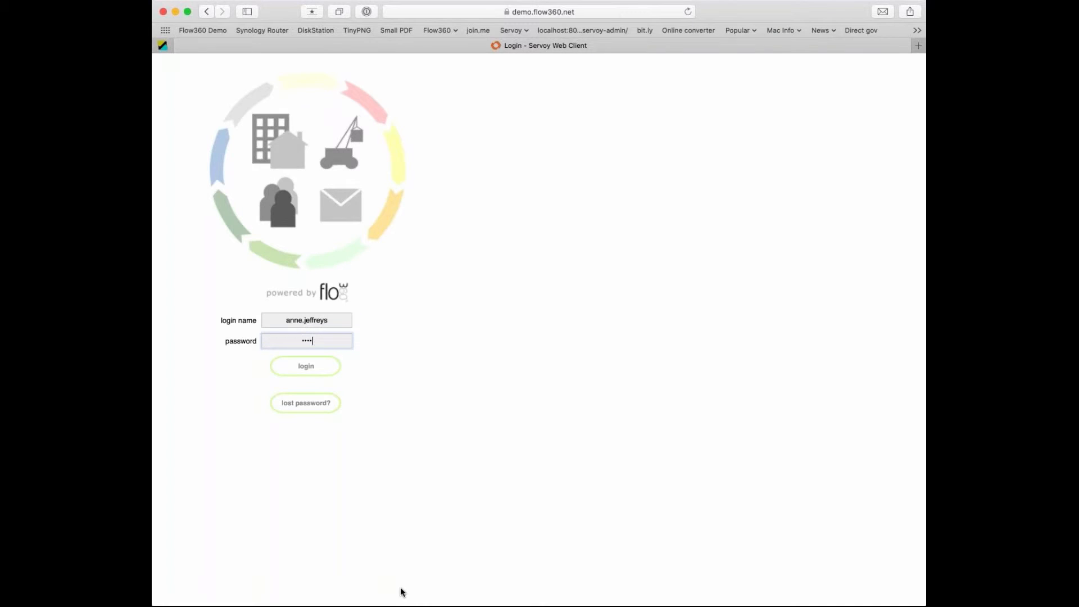
{"action": "key", "text": "BackSpace"}
{"action": "key", "text": "BackSpace"}
{"action": "key", "text": "BackSpace"}
{"action": "type", "text": "•••••••"}
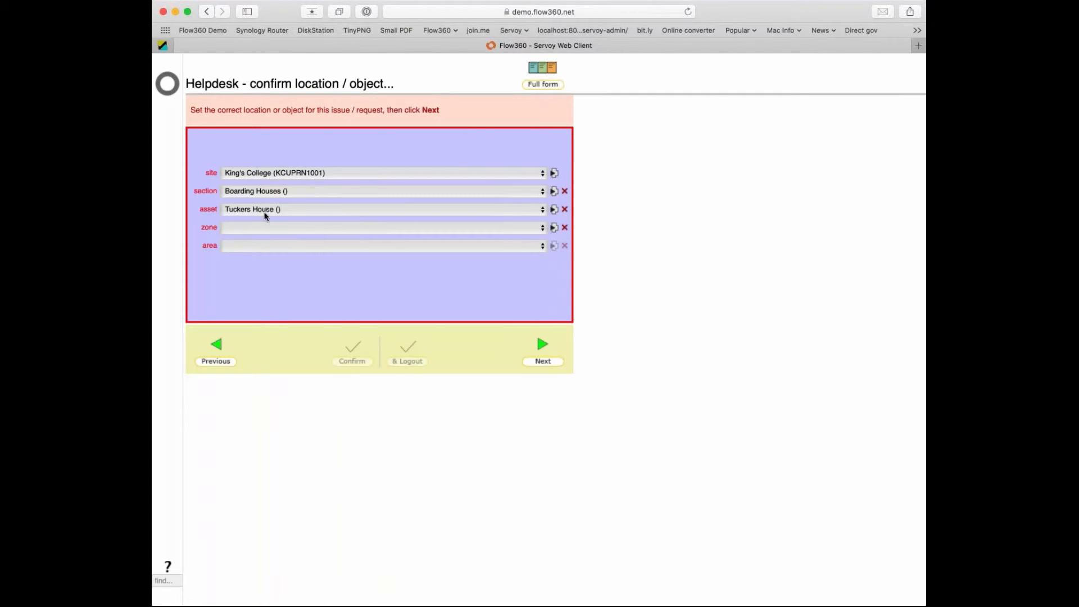
Set the location to Main School, Main Building, Ground floor, G02 Heads Office, then check existing issues.
{"action": "left_click", "coordinate": [264, 192]}
{"action": "left_click", "coordinate": [272, 217]}
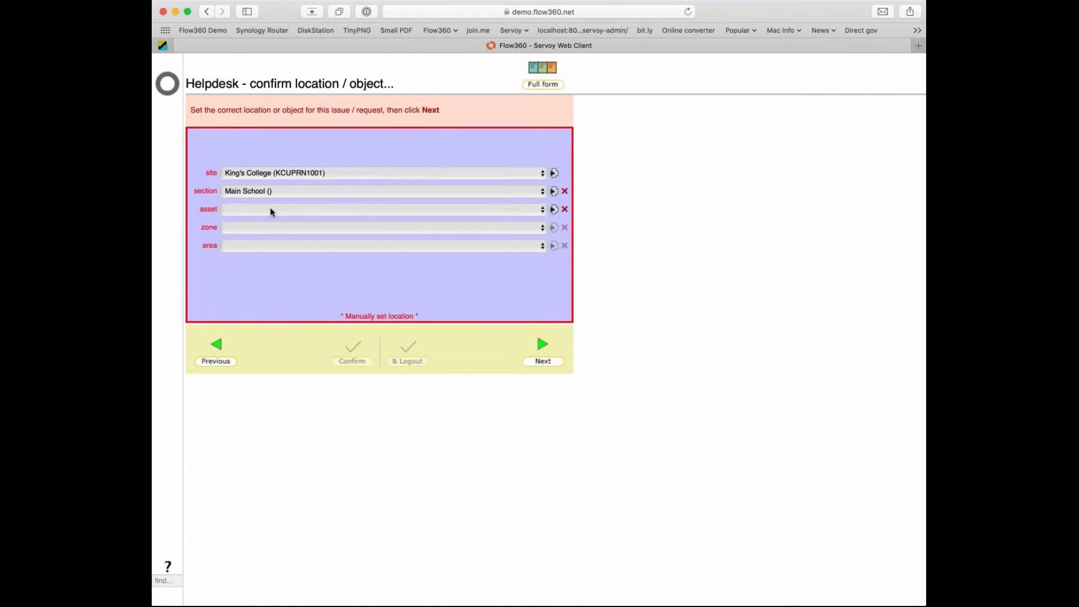
{"action": "left_click", "coordinate": [268, 261]}
{"action": "left_click", "coordinate": [268, 322]}
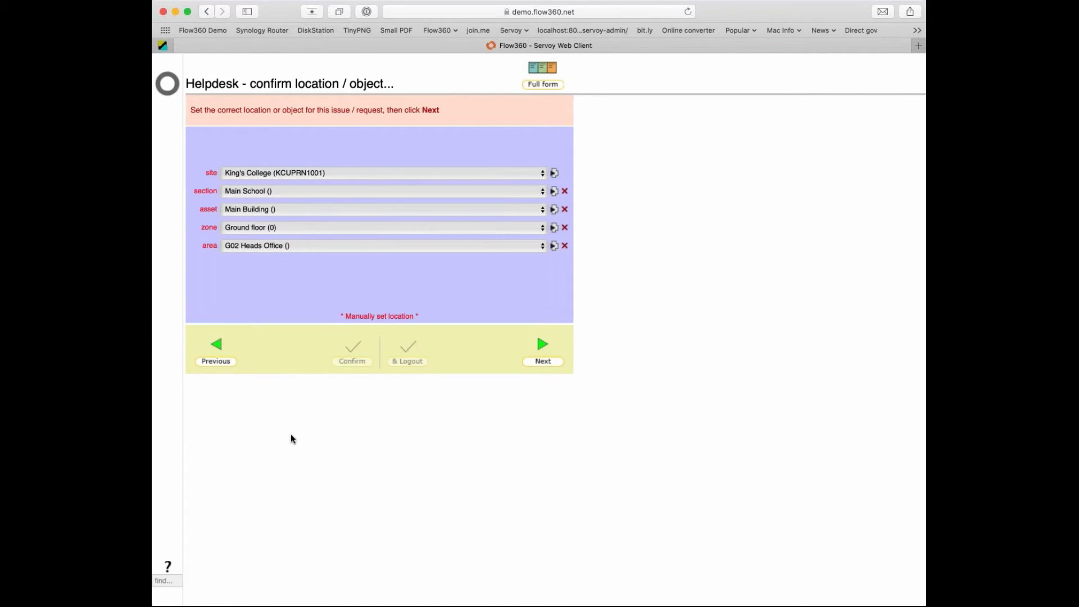
{"action": "left_click", "coordinate": [544, 362]}
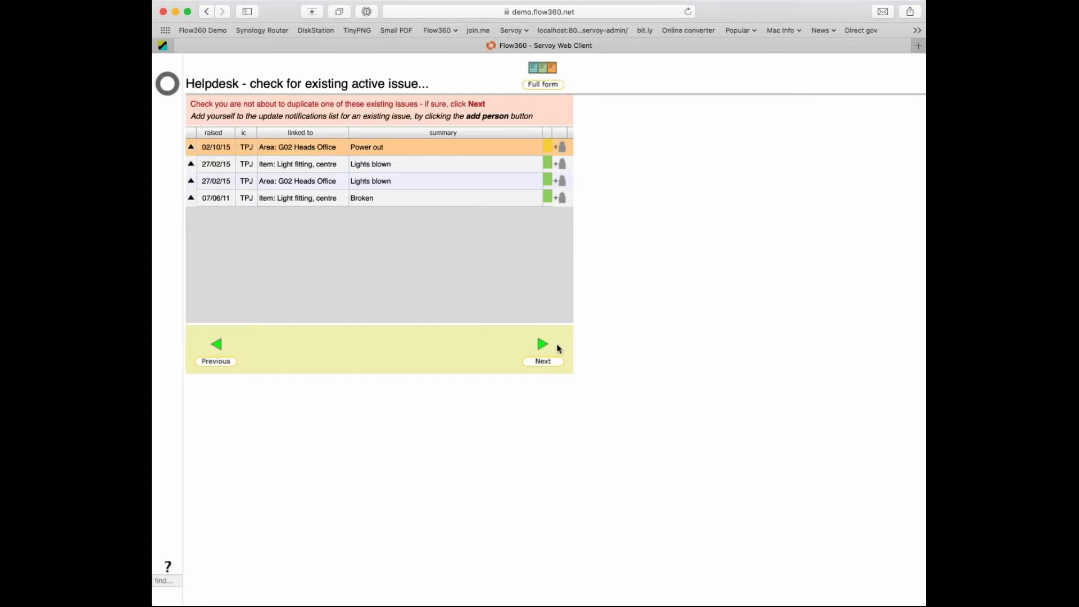
Change the issue type to catering service and move on to its occasion field.
{"action": "left_click", "coordinate": [545, 362]}
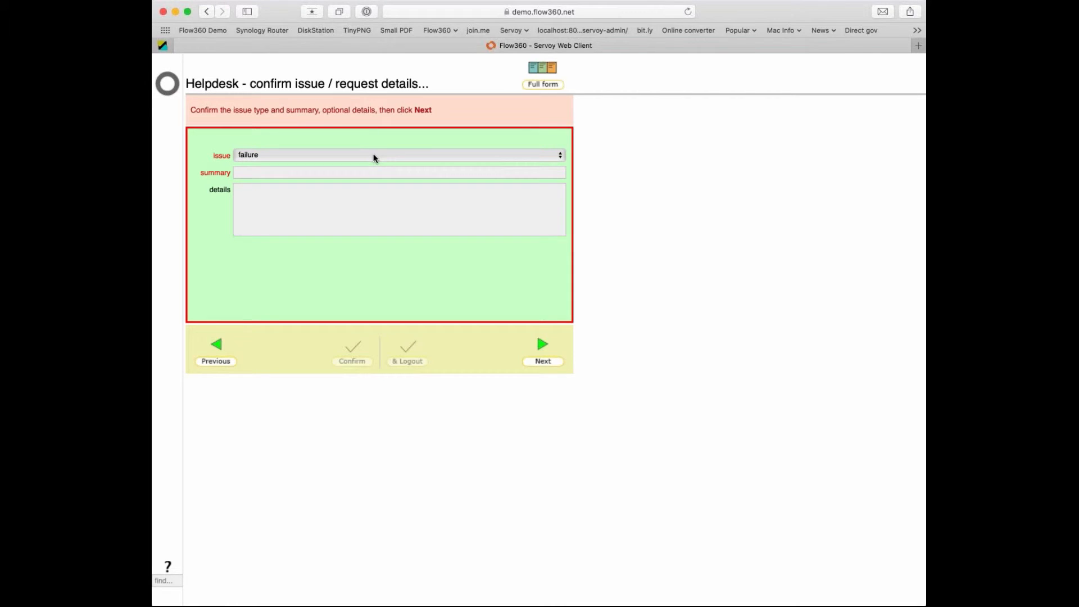
{"action": "left_click", "coordinate": [373, 251]}
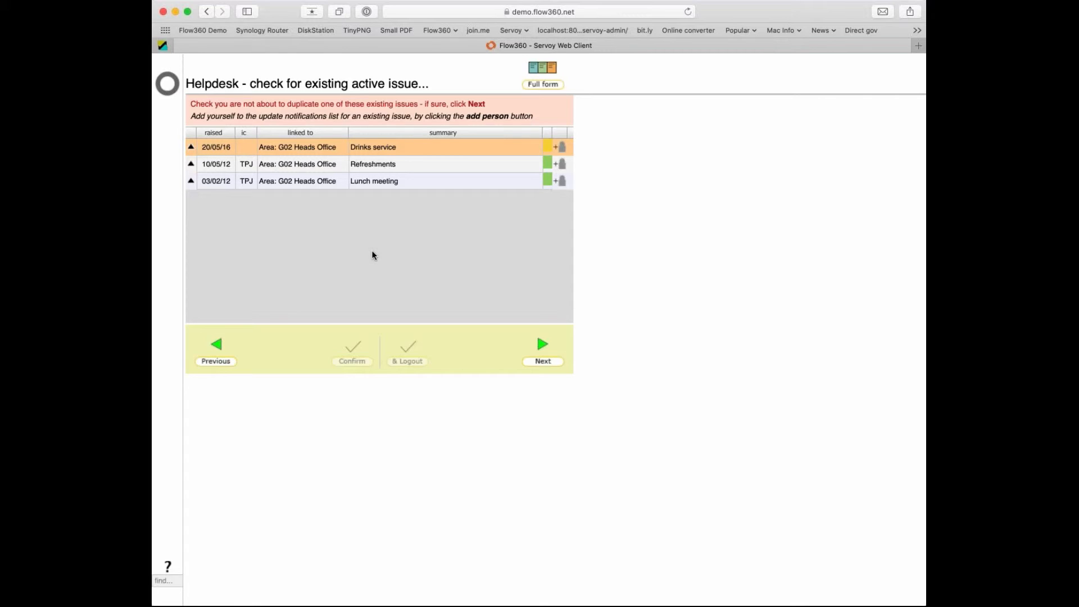
{"action": "left_click", "coordinate": [537, 361]}
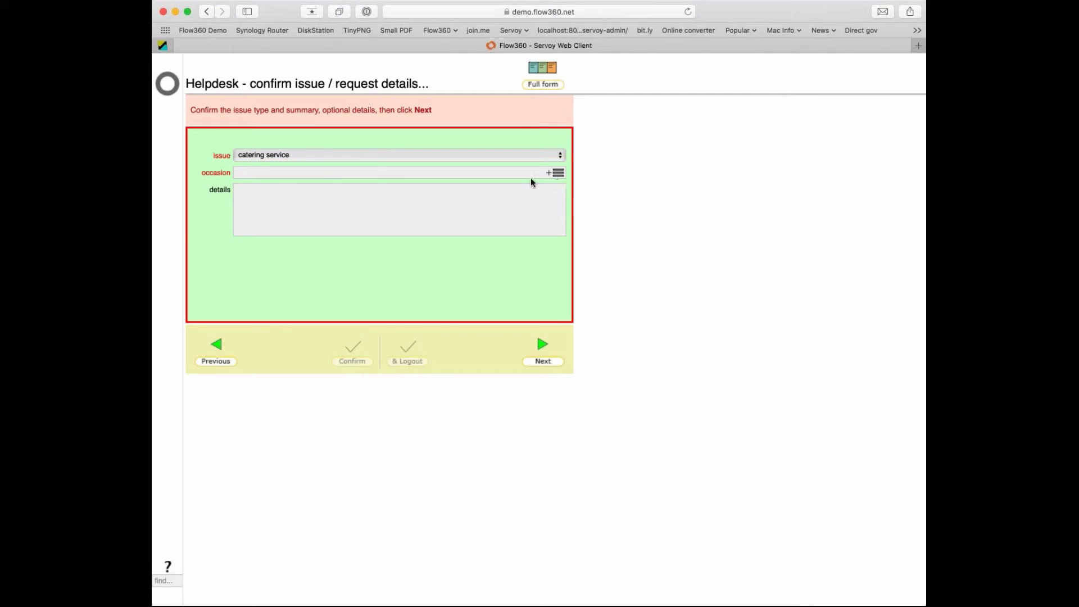
{"action": "left_click", "coordinate": [299, 170]}
Order 6 Coffee and biscuits and enter the occasion 'Meeting with heads of year'.
{"action": "left_click", "coordinate": [559, 176]}
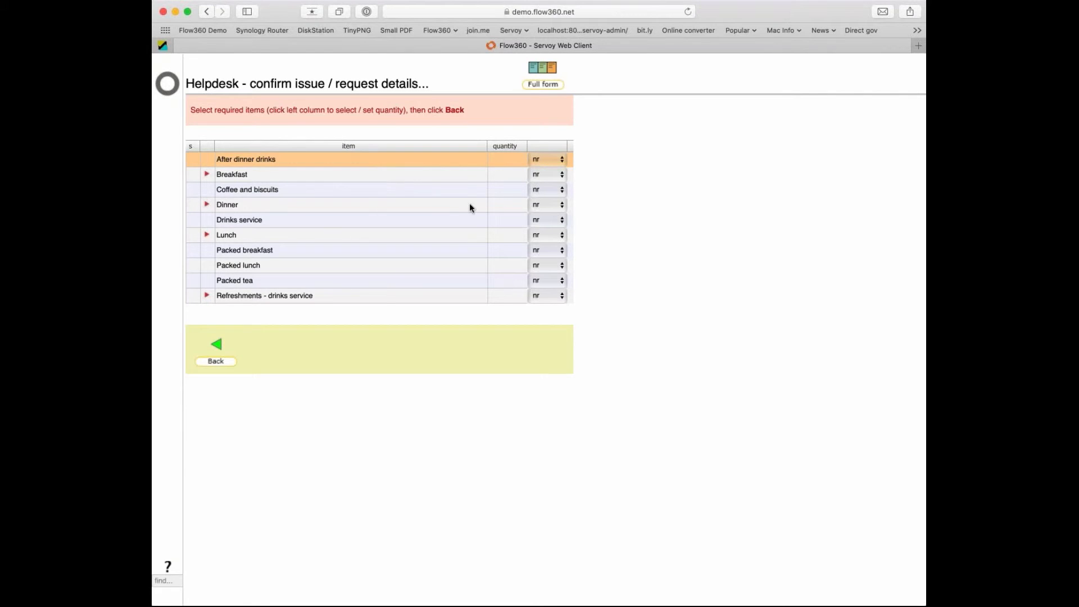
{"action": "left_click", "coordinate": [504, 188]}
{"action": "type", "text": "6"}
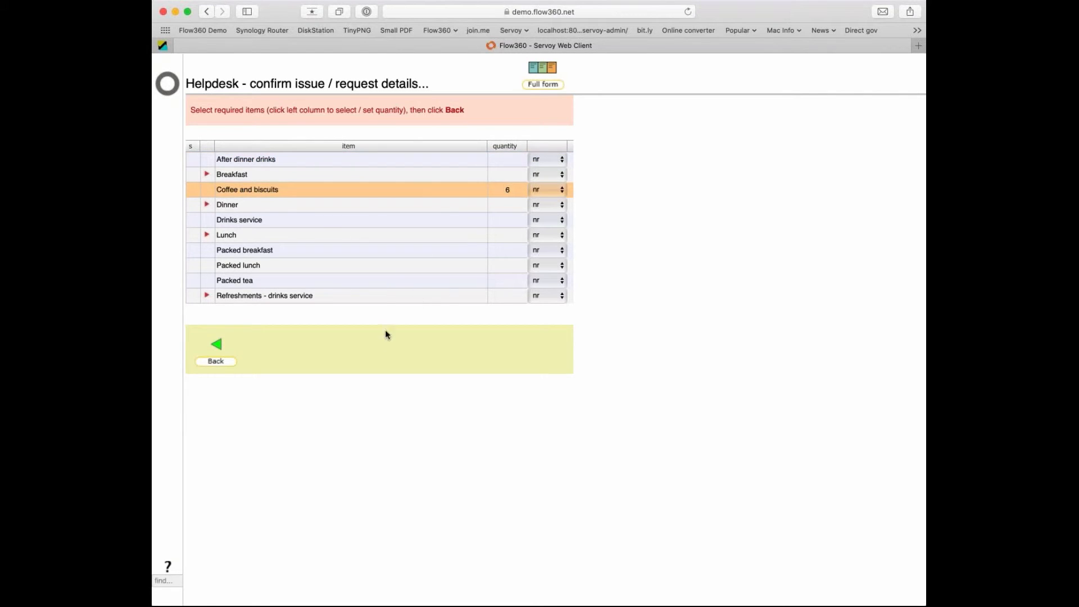
{"action": "left_click", "coordinate": [215, 345]}
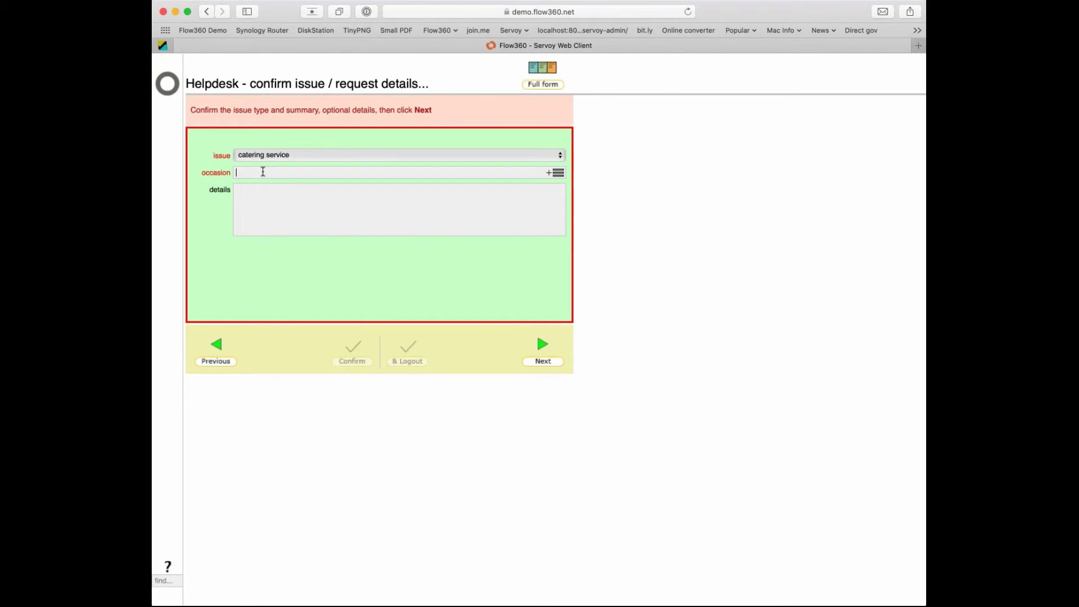
{"action": "type", "text": "Meeting with heads of year"}
{"action": "left_click", "coordinate": [472, 302]}
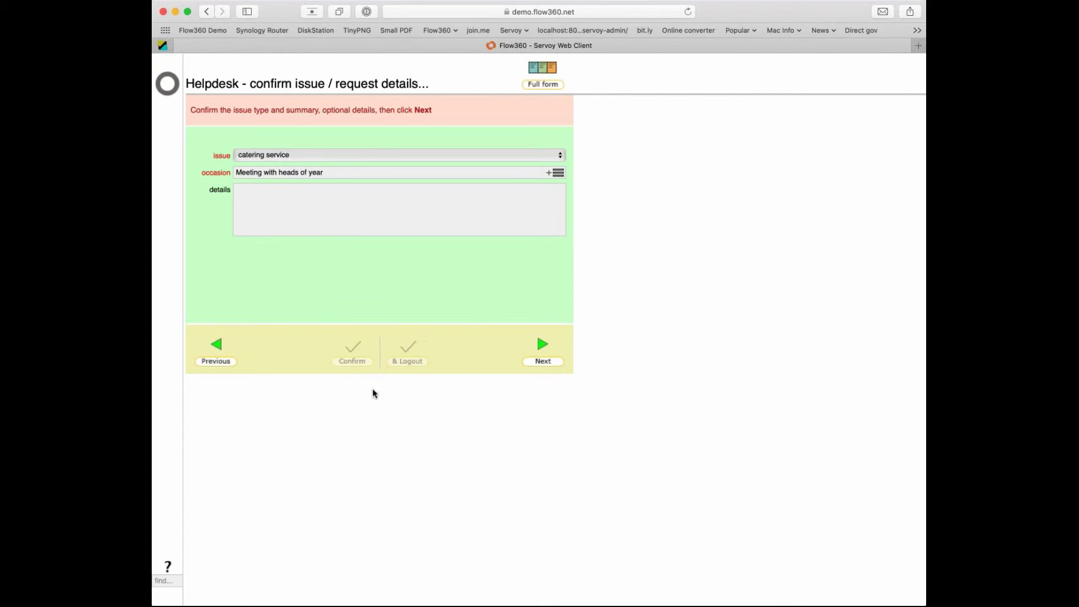
Set the catering request's start to 29/03/19 11:00 and confirm it.
{"action": "left_click", "coordinate": [537, 362]}
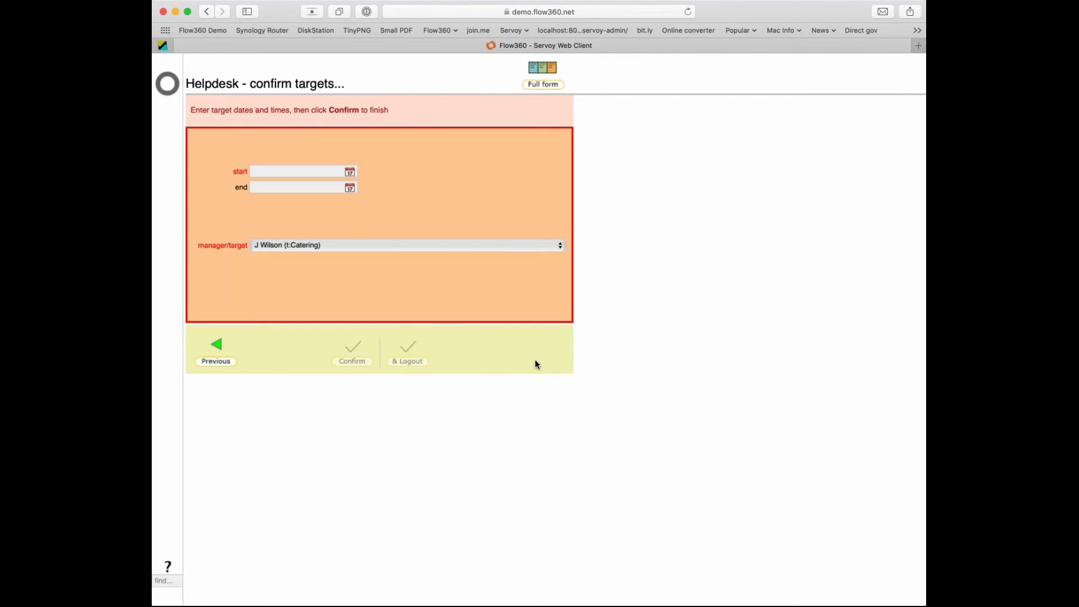
{"action": "left_click", "coordinate": [350, 172]}
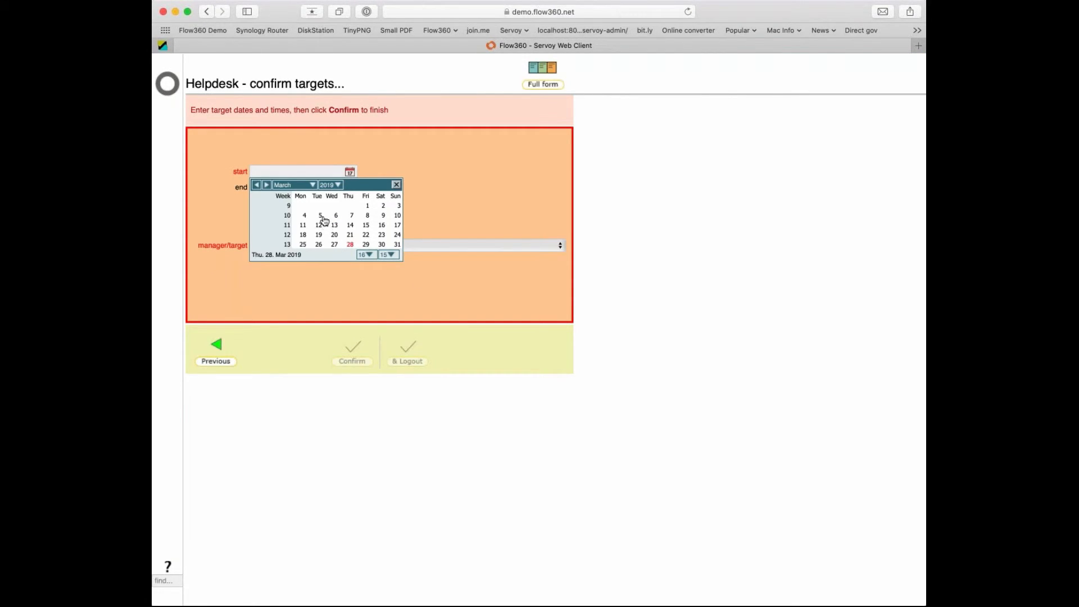
{"action": "left_click", "coordinate": [366, 254]}
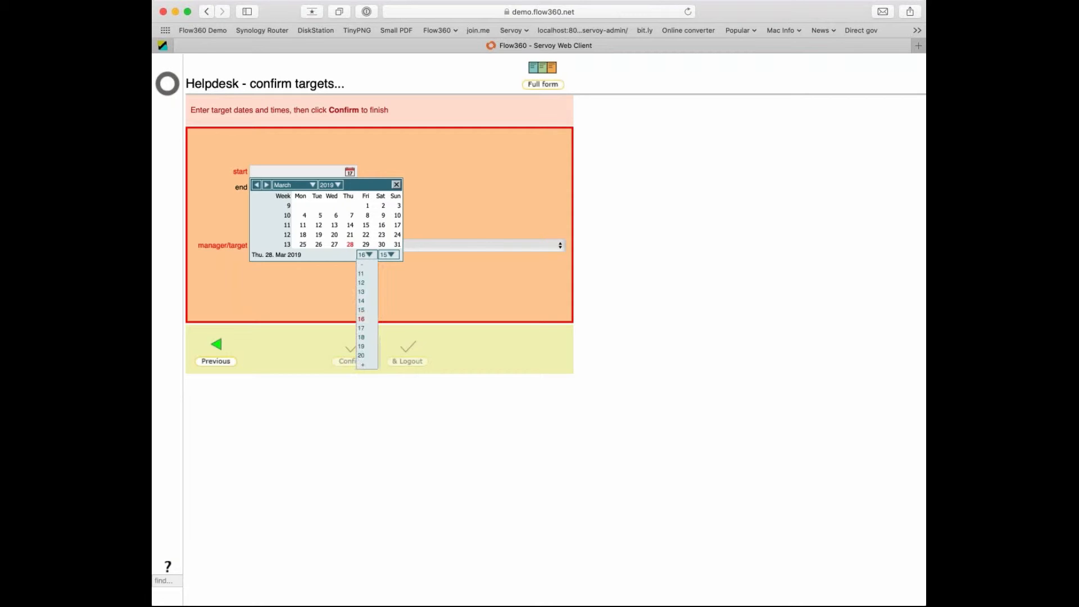
{"action": "left_click", "coordinate": [361, 273]}
{"action": "left_click", "coordinate": [385, 256]}
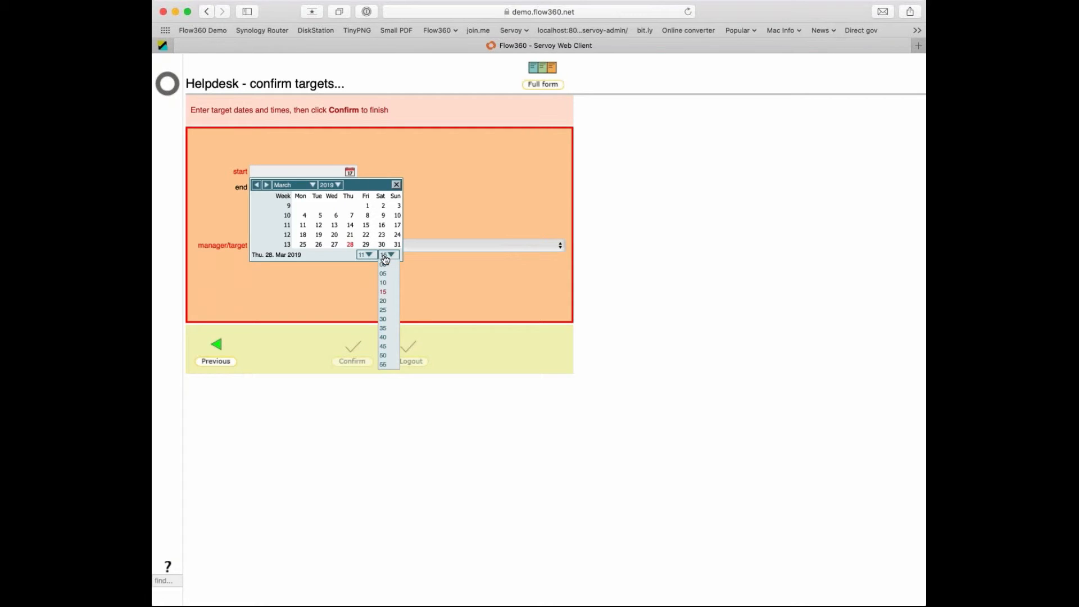
{"action": "left_click", "coordinate": [386, 265]}
{"action": "left_click", "coordinate": [366, 245]}
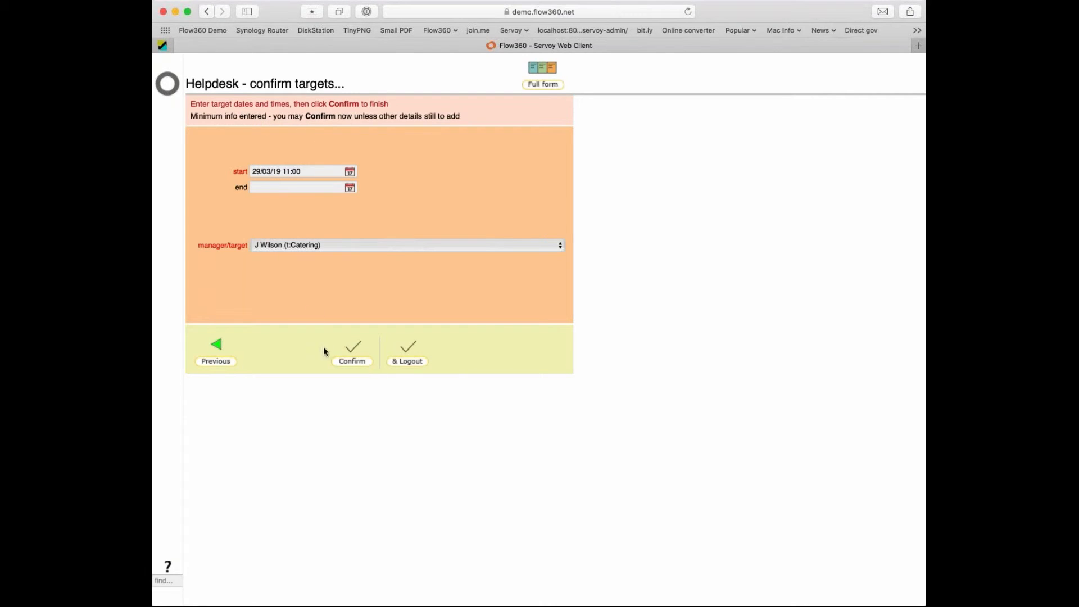
{"action": "left_click", "coordinate": [353, 354]}
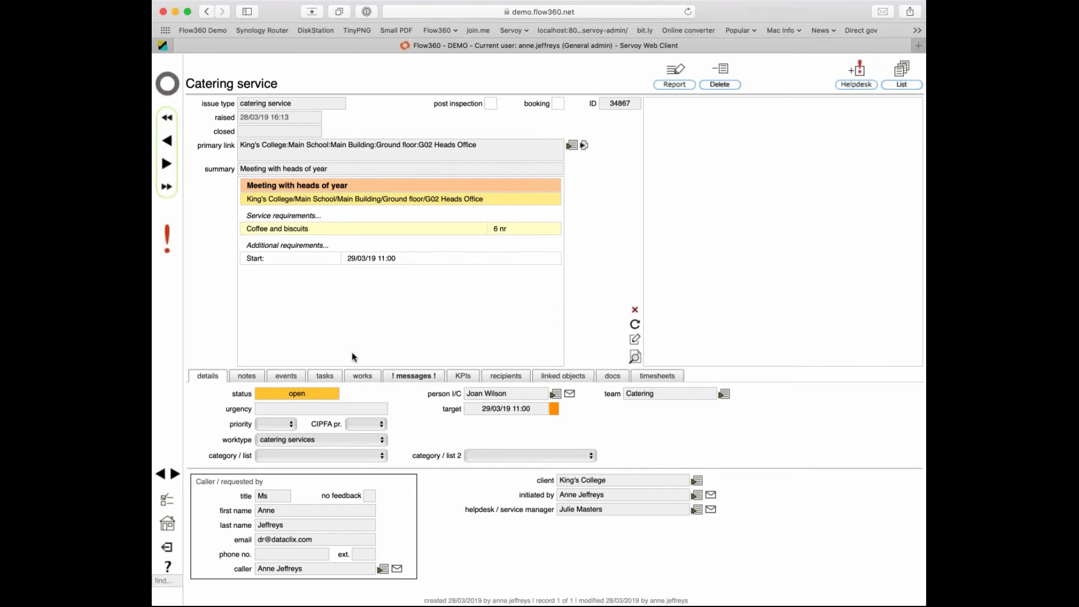
Go back to the Flow360 home page and log out.
{"action": "left_click", "coordinate": [168, 84]}
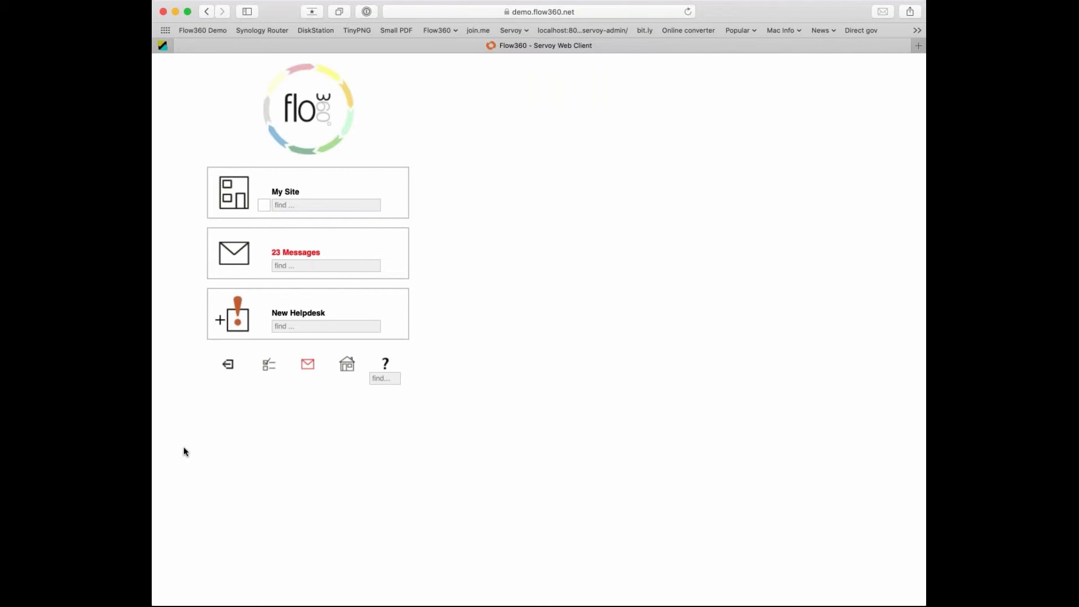
{"action": "left_click", "coordinate": [227, 365]}
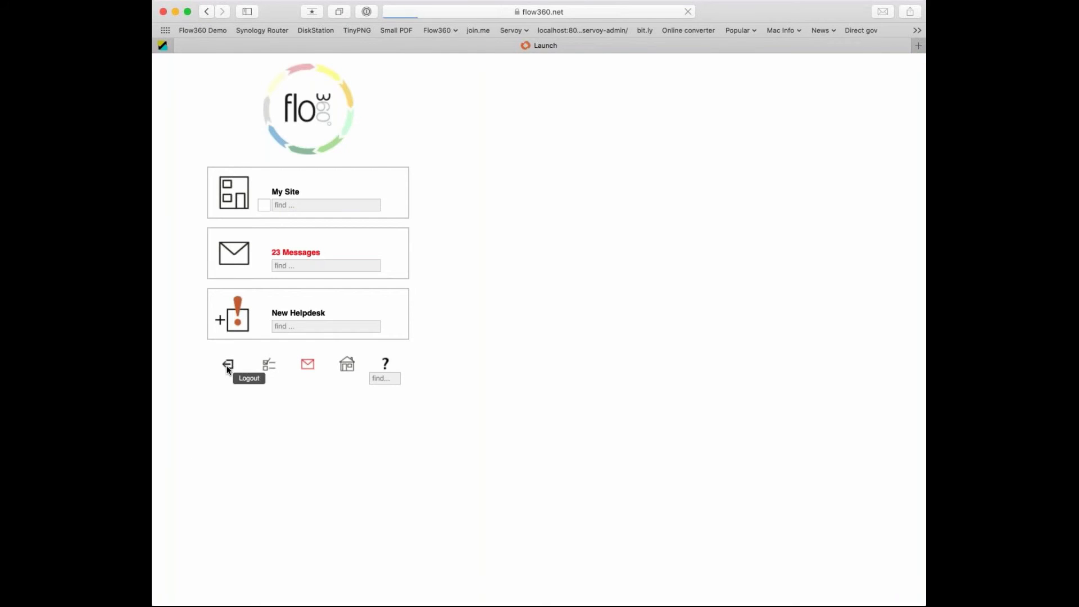
Sign in to the demo as the manager with login name and password, then start a new helpdesk issue.
{"action": "left_click", "coordinate": [210, 32]}
{"action": "type", "text": "tim"}
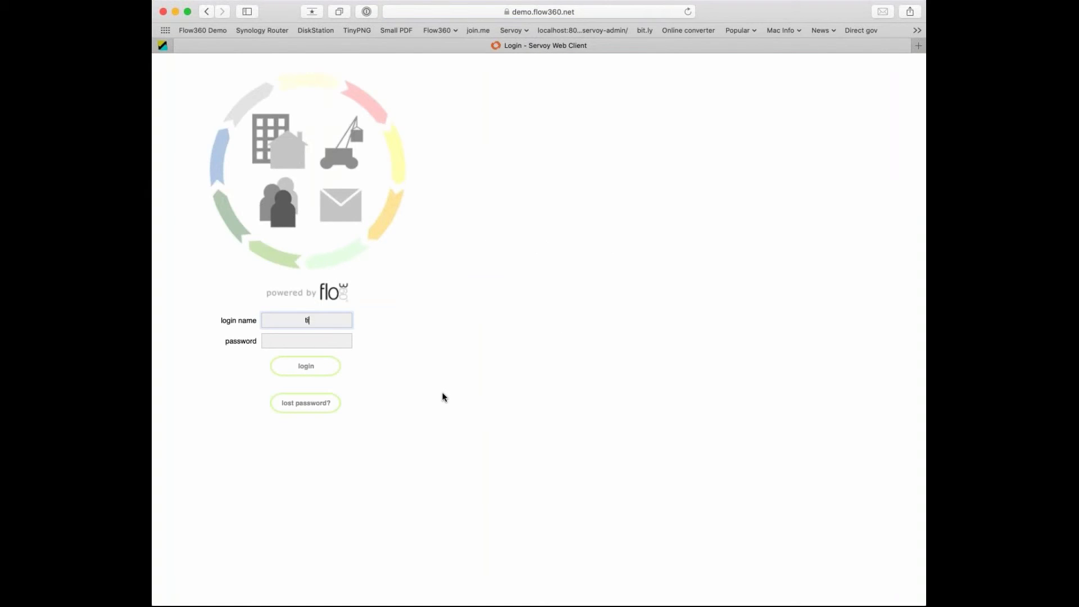
{"action": "key", "text": "Tab"}
{"action": "type", "text": "•••••••"}
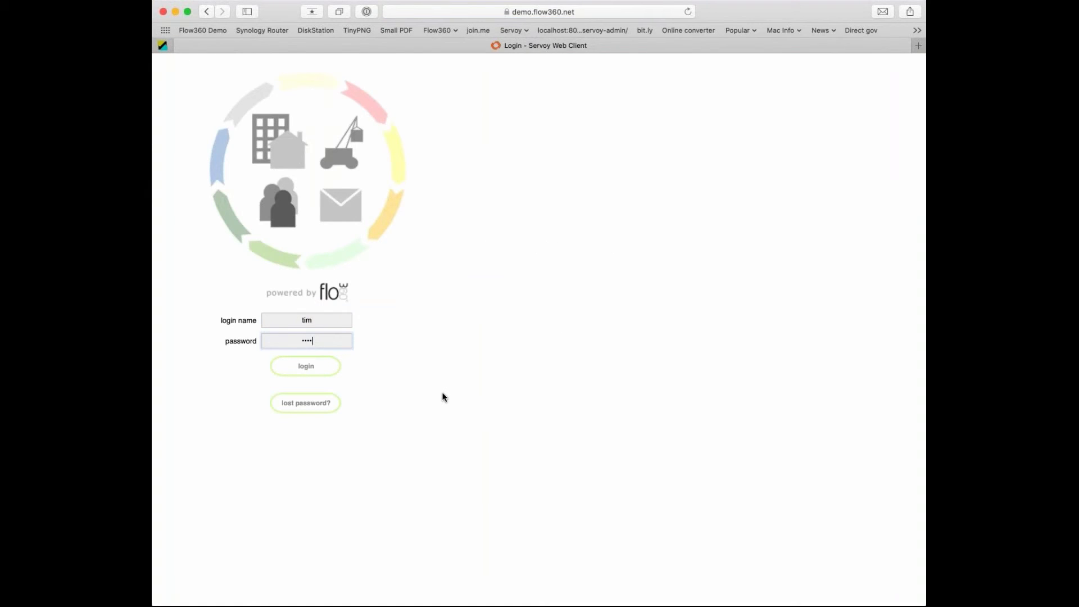
{"action": "key", "text": "Return"}
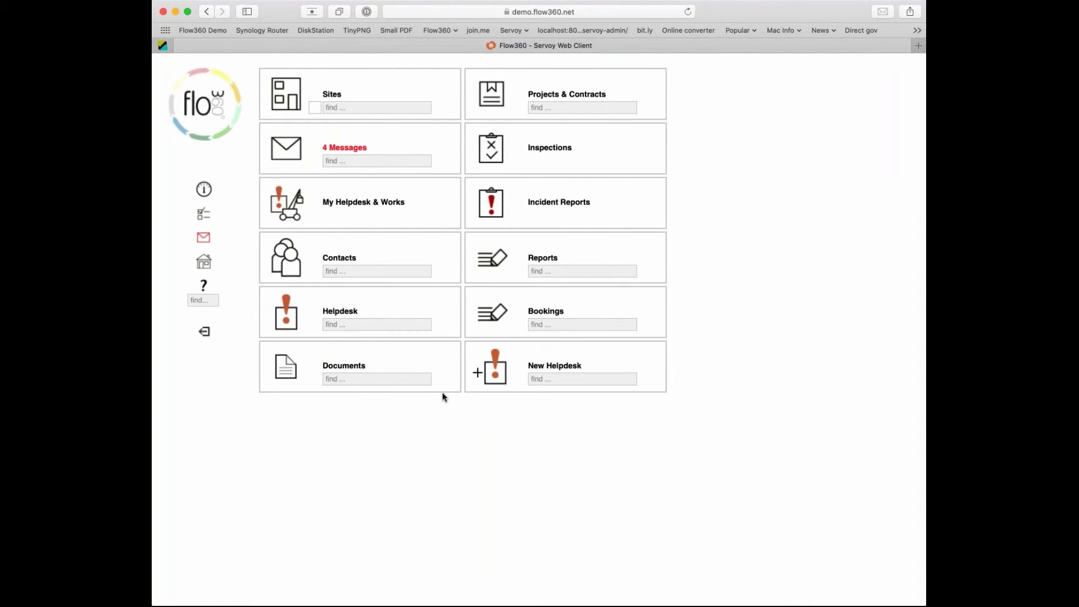
{"action": "left_click", "coordinate": [498, 380]}
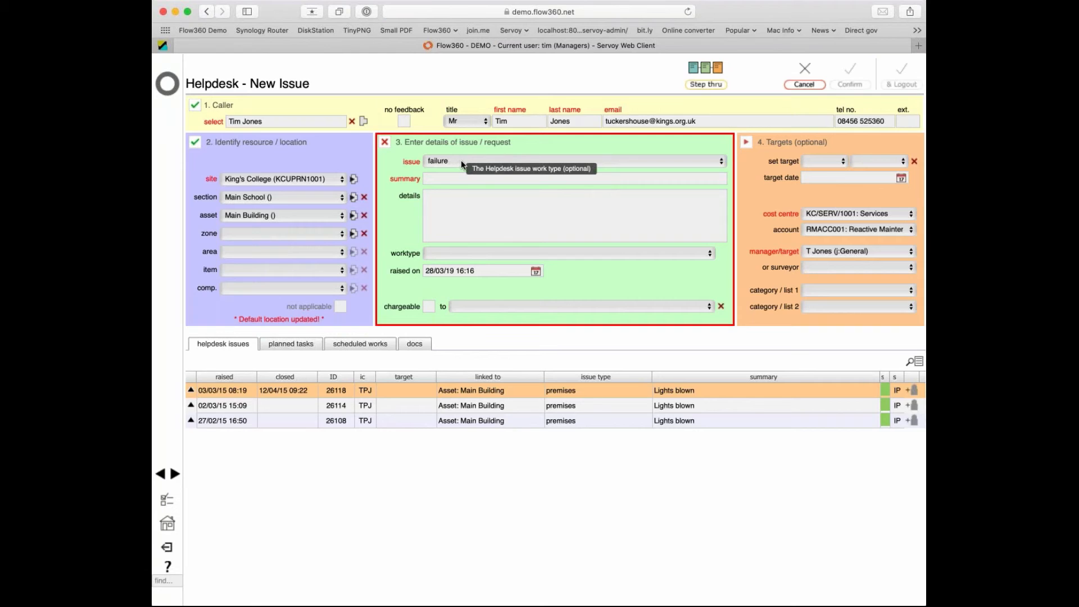
Set the issue type to catering service, view courses / service details, then switch to step-through mode.
{"action": "left_click", "coordinate": [474, 201]}
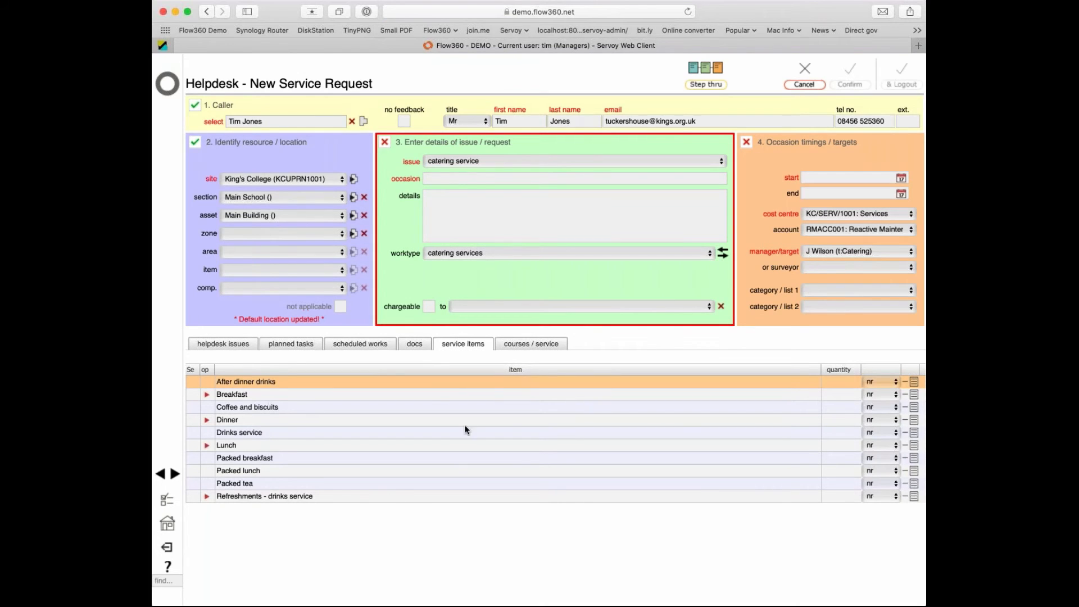
{"action": "left_click", "coordinate": [527, 345]}
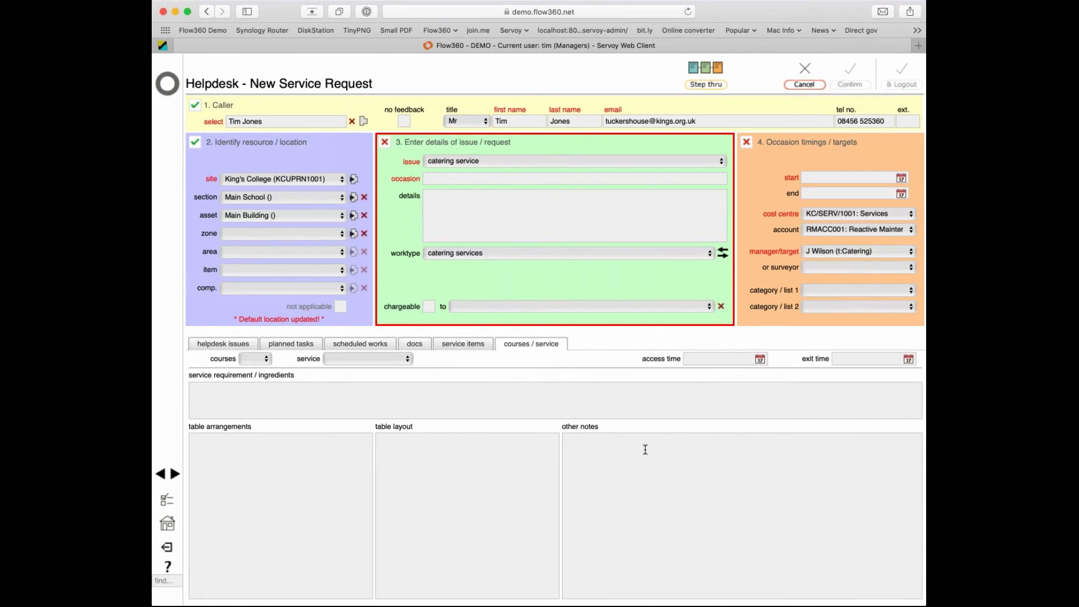
{"action": "left_click", "coordinate": [708, 68]}
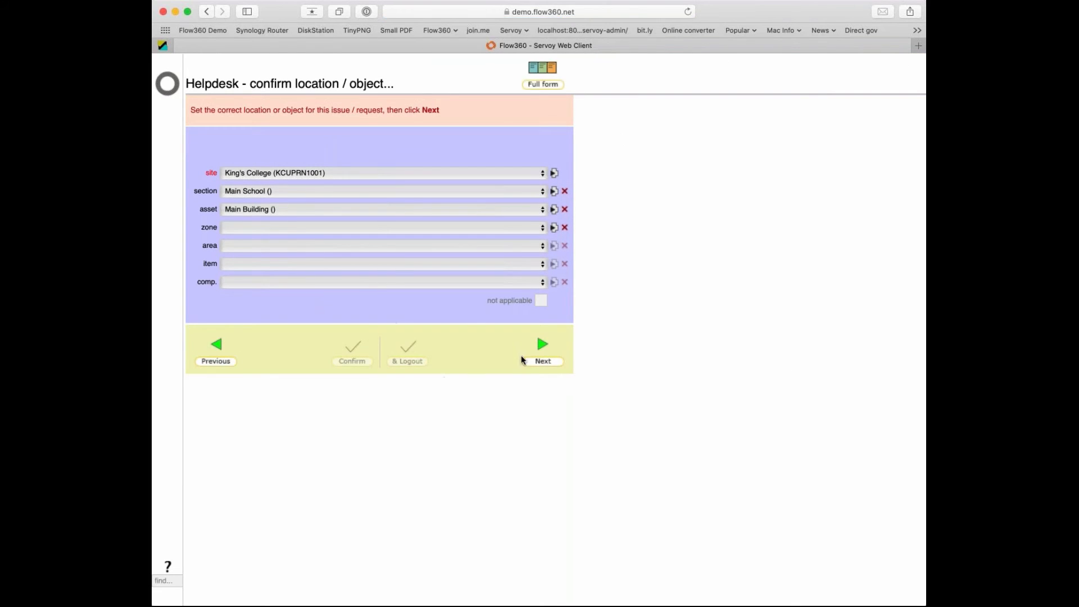
Advance the catering request past the location and duplicate-check steps, then return to the full form.
{"action": "left_click", "coordinate": [543, 345]}
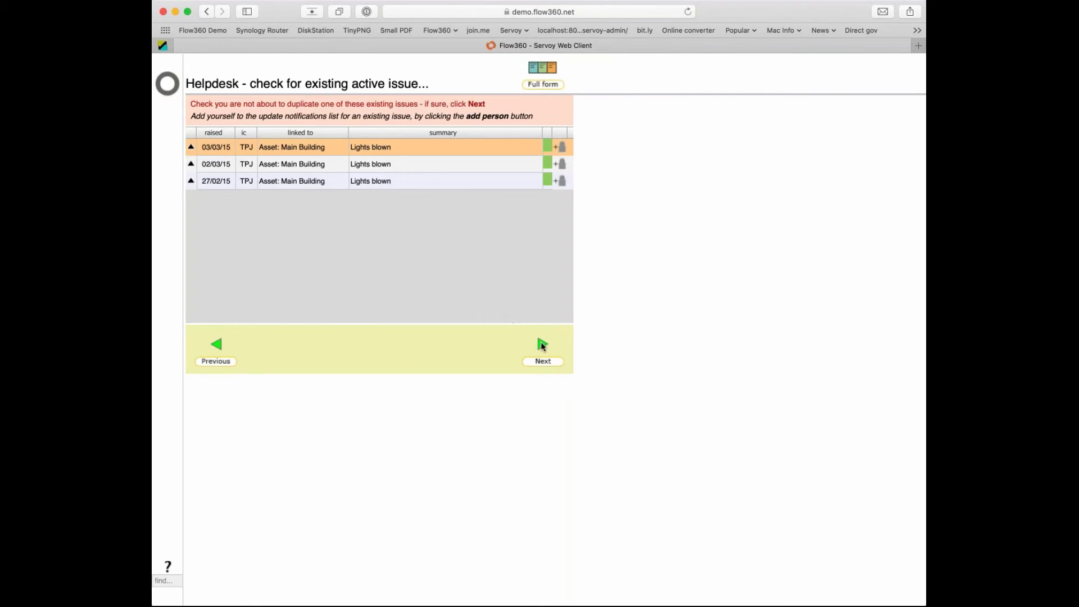
{"action": "left_click", "coordinate": [541, 345]}
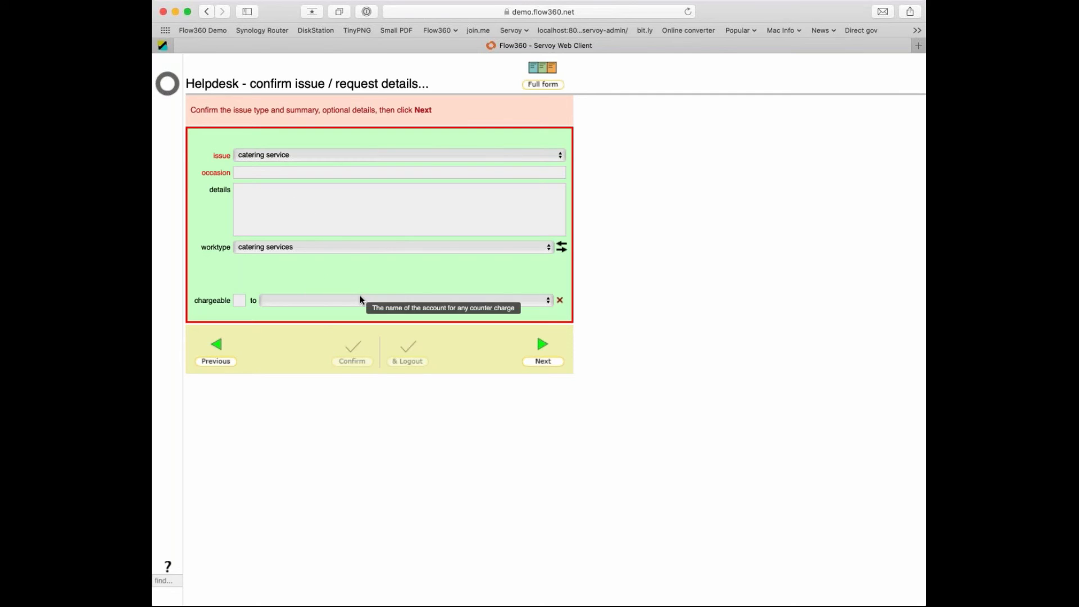
{"action": "left_click", "coordinate": [540, 68]}
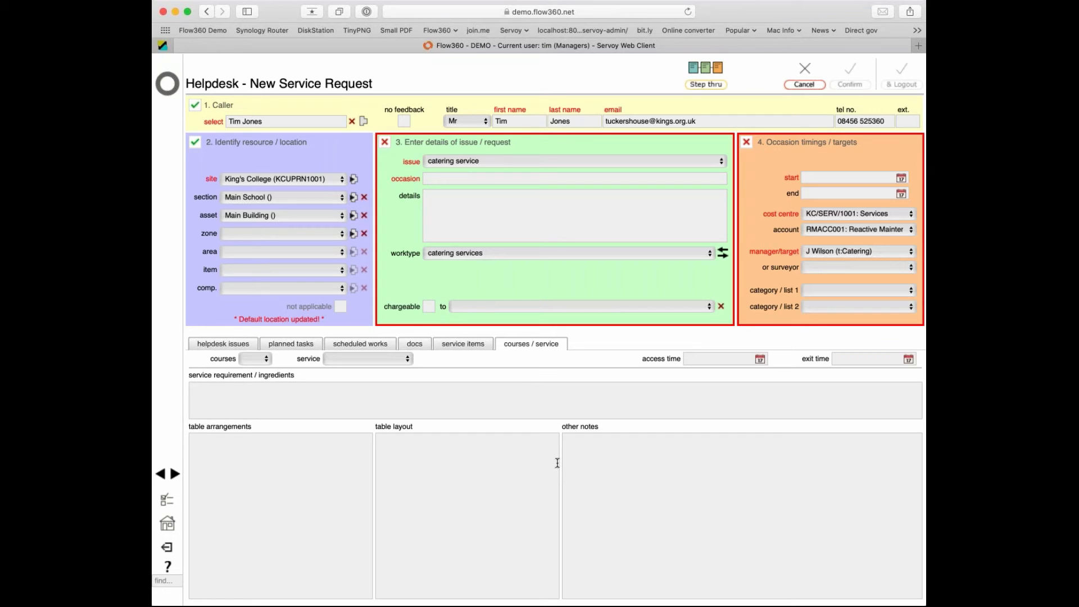
Switch back to the step-through wizard and confirm the location to list the existing Main Building Lights blown issues.
{"action": "left_click", "coordinate": [706, 86]}
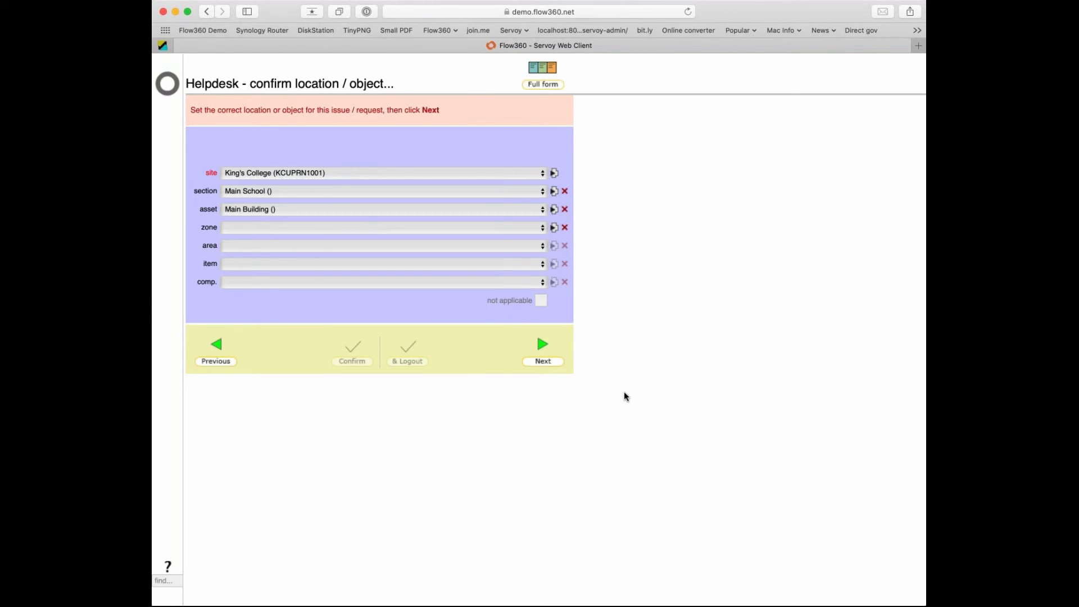
{"action": "left_click", "coordinate": [543, 361]}
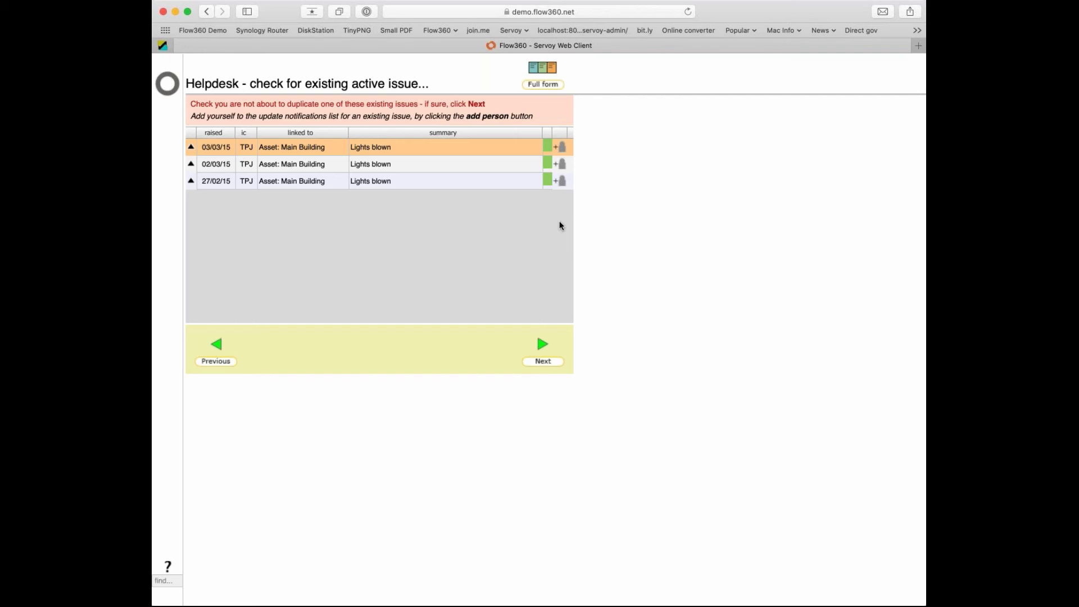
Add yourself to the first Lights blown issue's notification list, confirm, and return to the module tiles.
{"action": "left_click", "coordinate": [562, 148]}
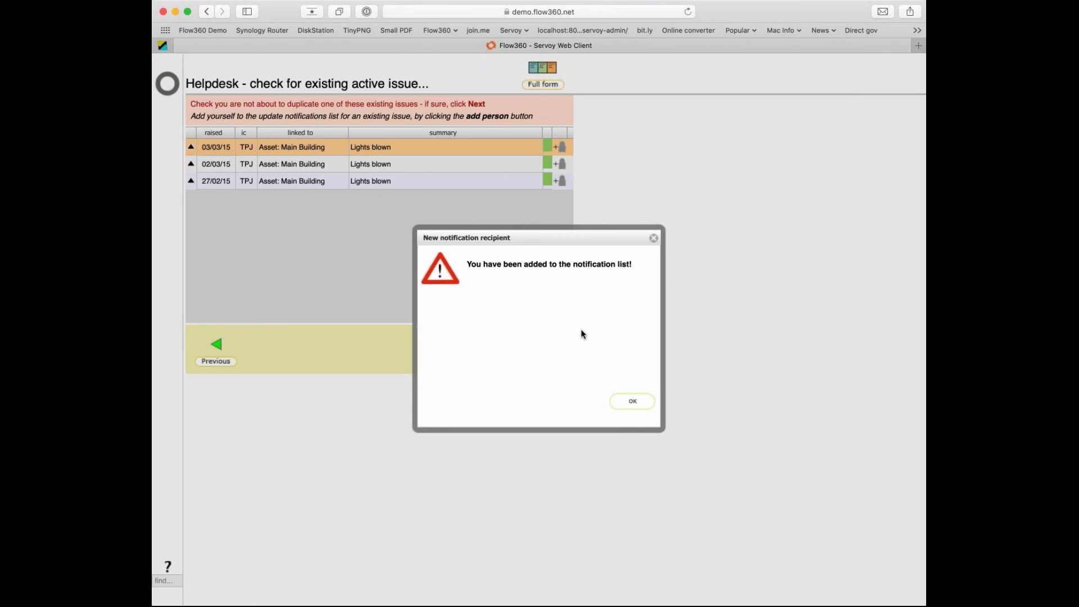
{"action": "left_click", "coordinate": [635, 403]}
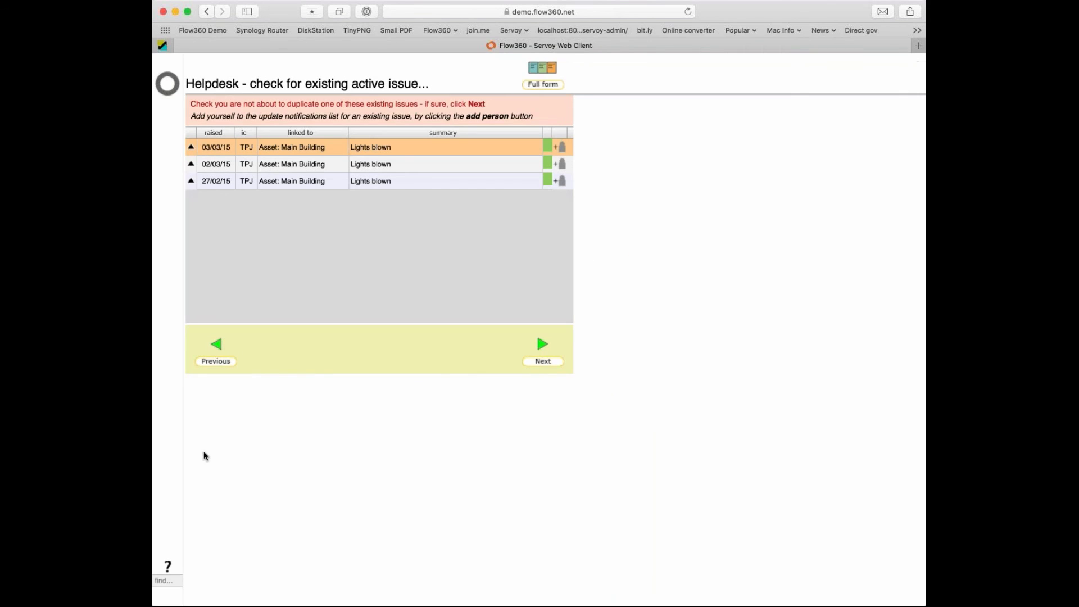
{"action": "left_click", "coordinate": [172, 93]}
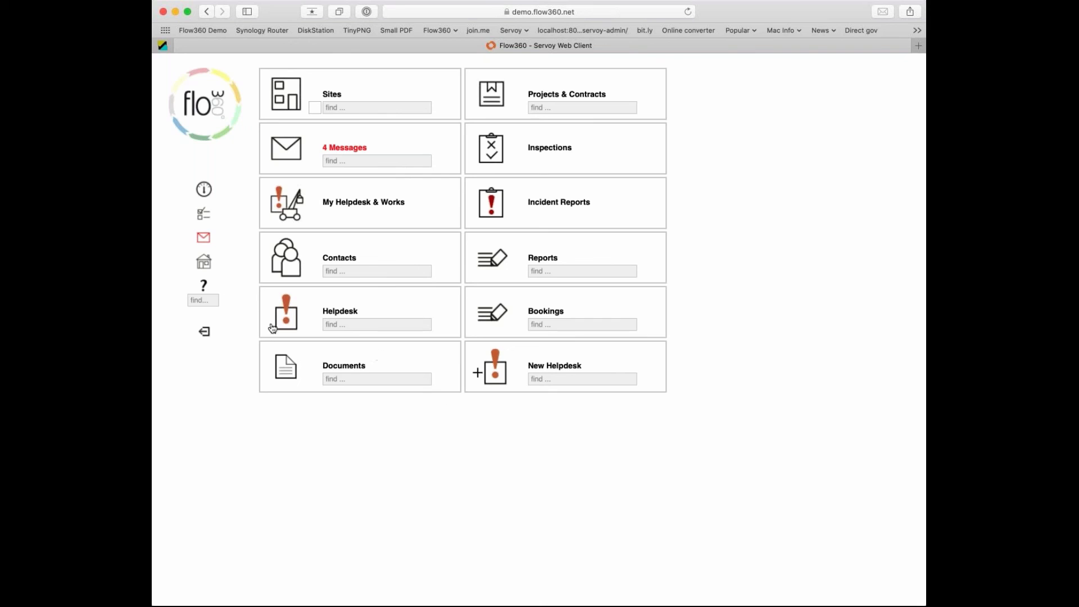
Search the manual for 'process' and open the Flow360 Getting Started Guide result.
{"action": "left_click", "coordinate": [204, 301]}
{"action": "type", "text": "process"}
{"action": "key", "text": "Return"}
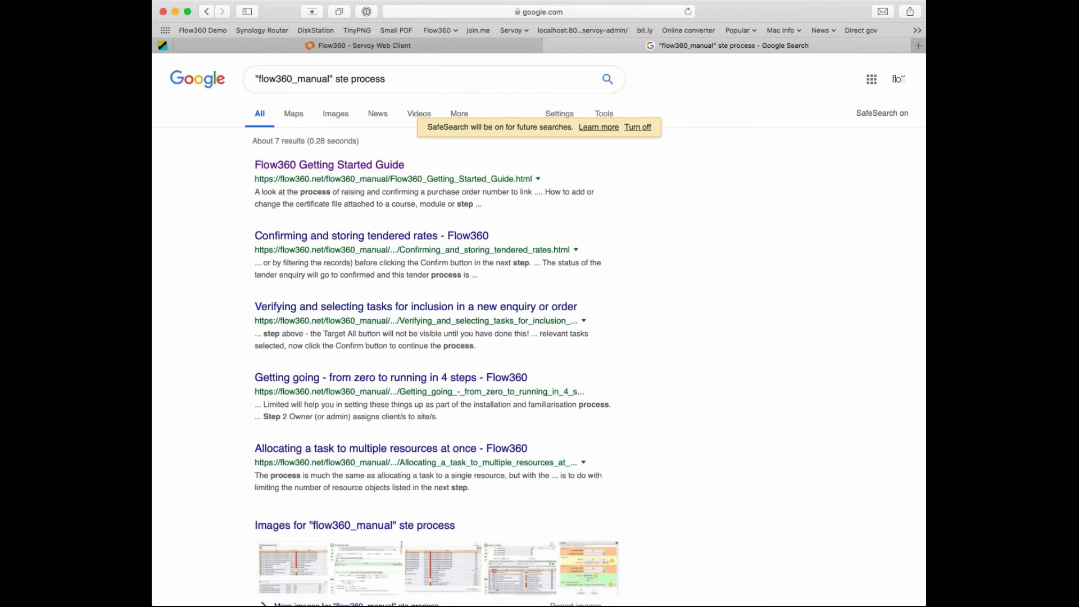
{"action": "scroll", "coordinate": [366, 161], "scroll_direction": "down", "scroll_amount": 3}
{"action": "scroll", "coordinate": [539, 346], "scroll_direction": "down", "scroll_amount": 3}
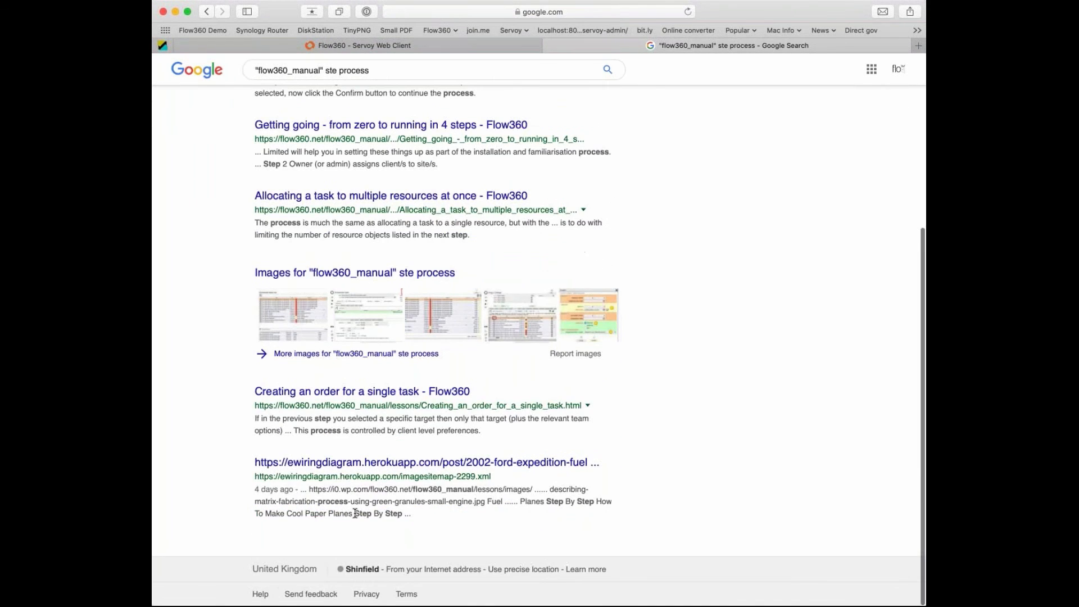
{"action": "scroll", "coordinate": [539, 346], "scroll_direction": "up", "scroll_amount": 10}
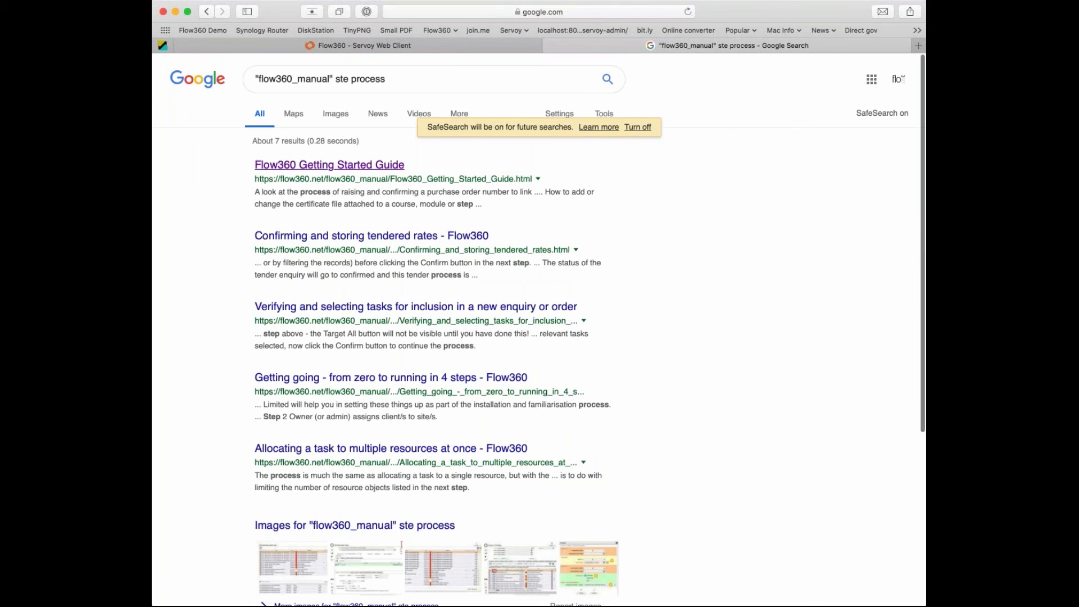
{"action": "left_click", "coordinate": [330, 164]}
Scroll to the Helpdesk section and open 'Registering a new issue (simple start screen, step process)'.
{"action": "scroll", "coordinate": [476, 572], "scroll_direction": "down", "scroll_amount": 7}
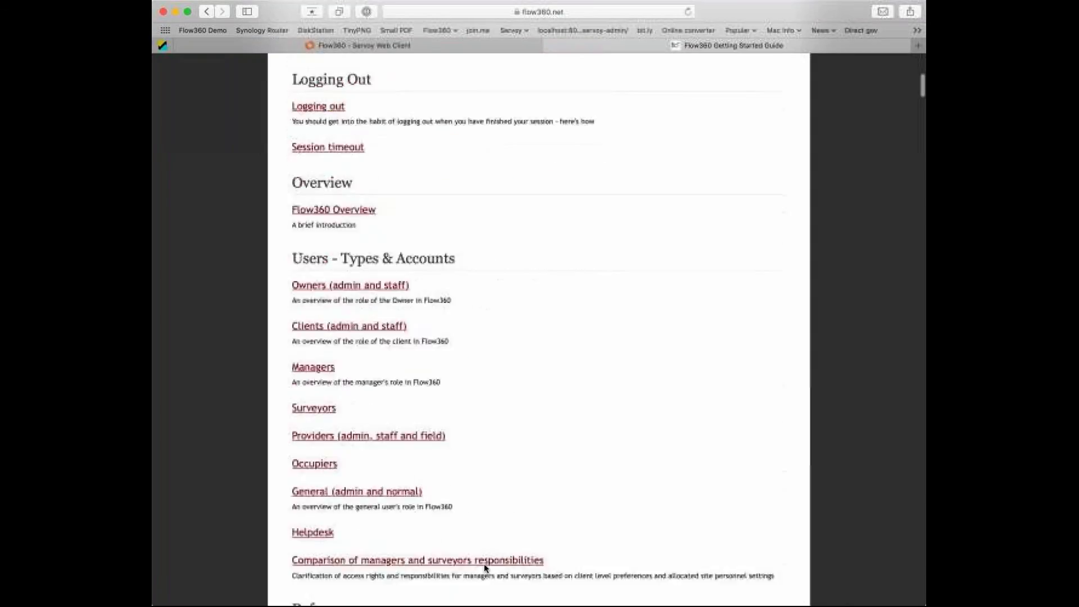
{"action": "scroll", "coordinate": [484, 563], "scroll_direction": "down", "scroll_amount": 15}
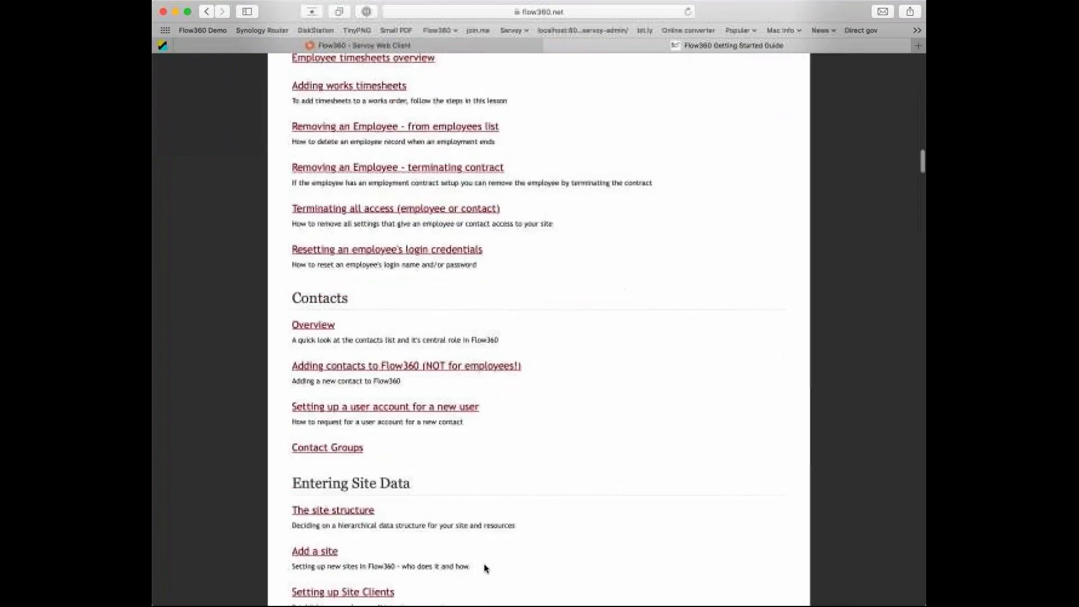
{"action": "scroll", "coordinate": [486, 569], "scroll_direction": "down", "scroll_amount": 15}
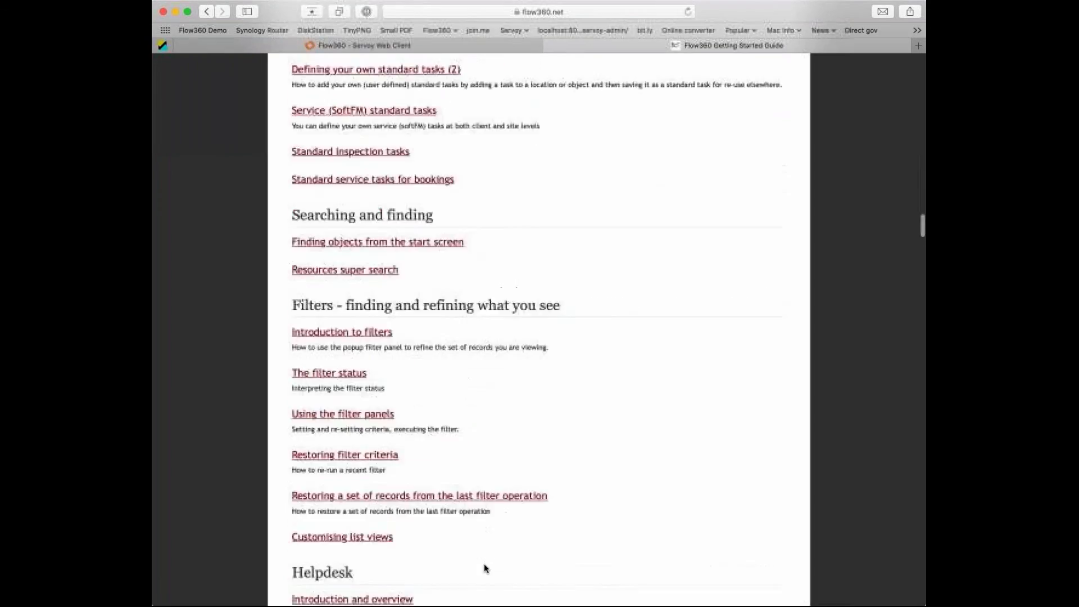
{"action": "scroll", "coordinate": [485, 567], "scroll_direction": "down", "scroll_amount": 10}
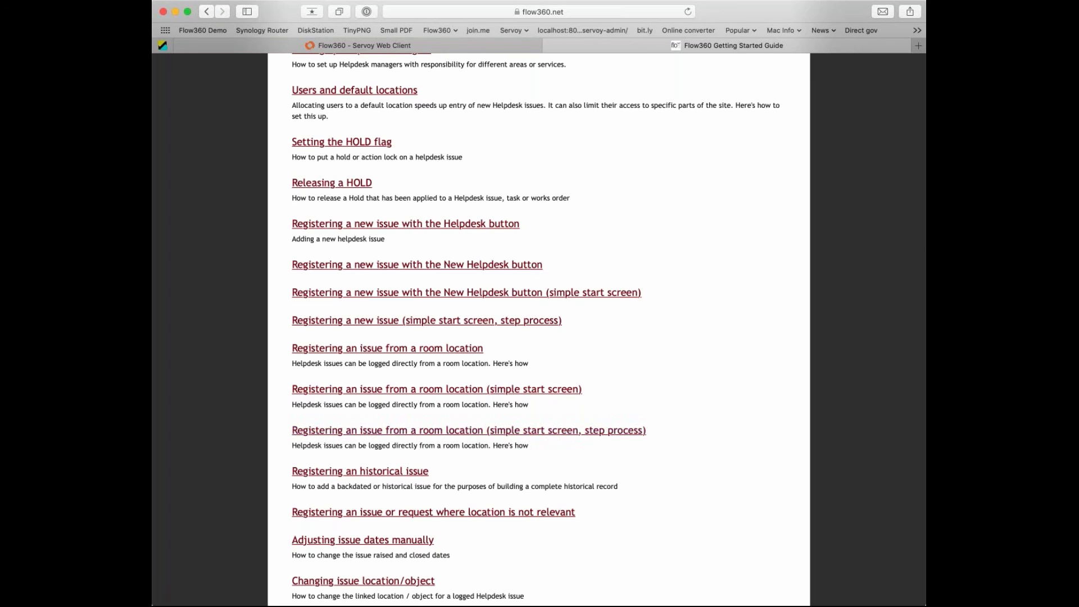
{"action": "left_click", "coordinate": [478, 323]}
Read through the step-process registration page, then return to the Flow360 web client.
{"action": "scroll", "coordinate": [561, 388], "scroll_direction": "down", "scroll_amount": 3}
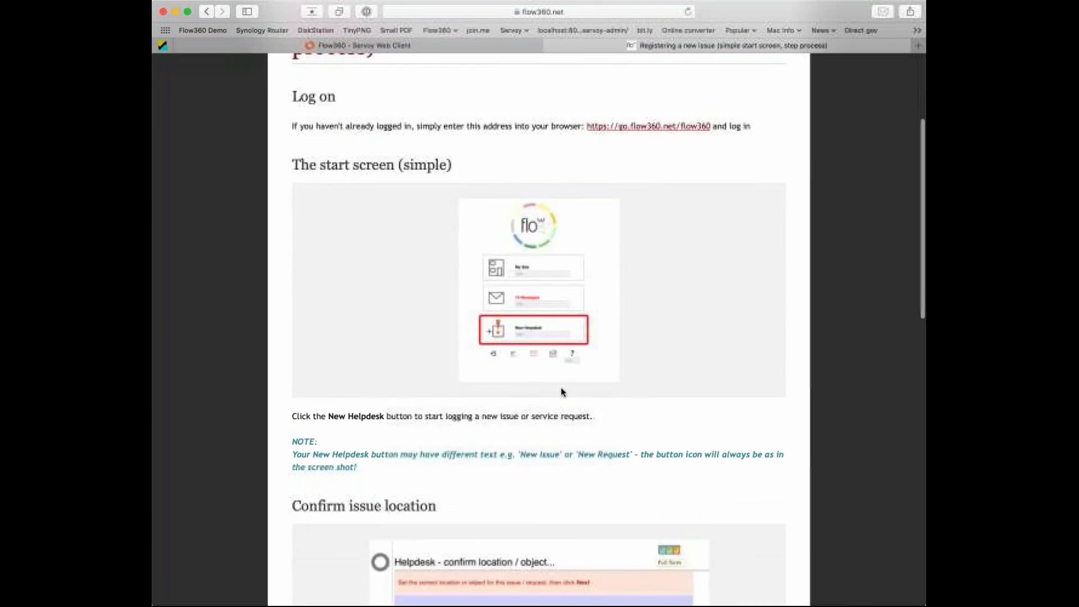
{"action": "scroll", "coordinate": [561, 388], "scroll_direction": "down", "scroll_amount": 10}
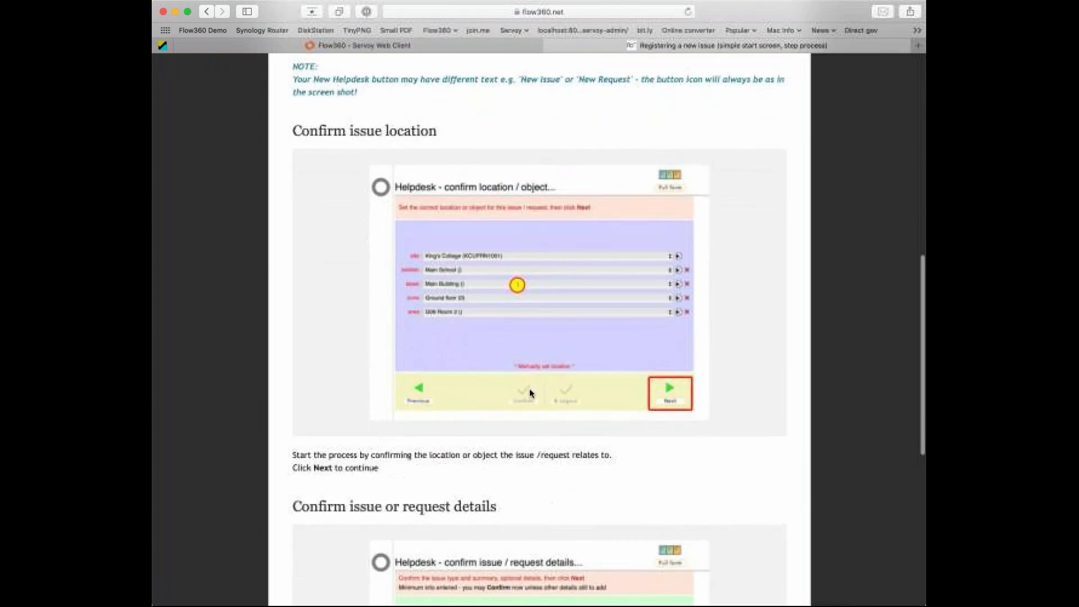
{"action": "scroll", "coordinate": [531, 392], "scroll_direction": "down", "scroll_amount": 10}
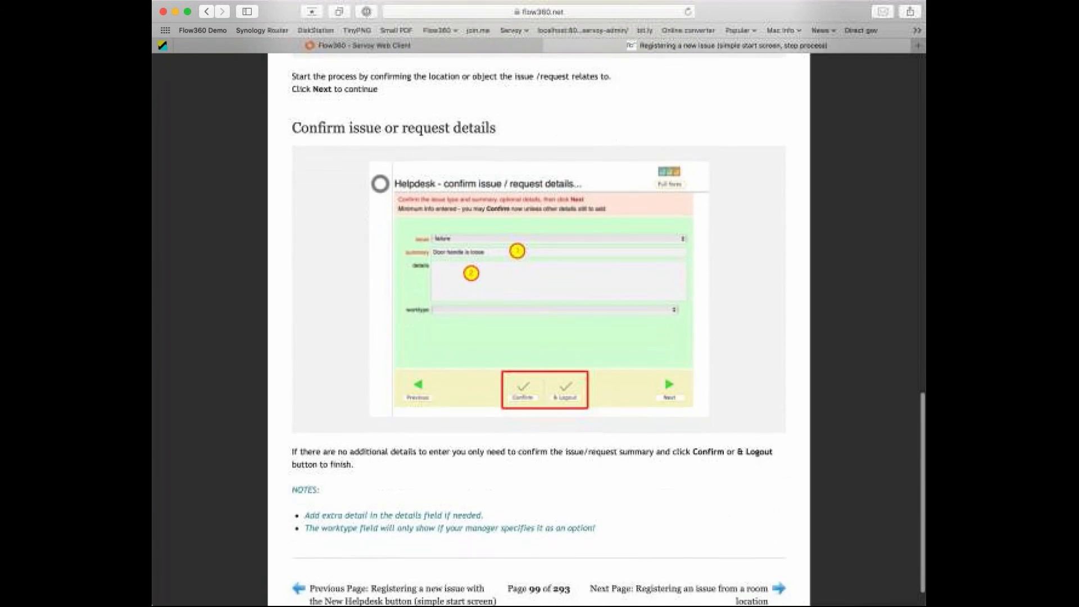
{"action": "scroll", "coordinate": [538, 331], "scroll_direction": "down", "scroll_amount": 3}
{"action": "scroll", "coordinate": [539, 332], "scroll_direction": "up", "scroll_amount": 20}
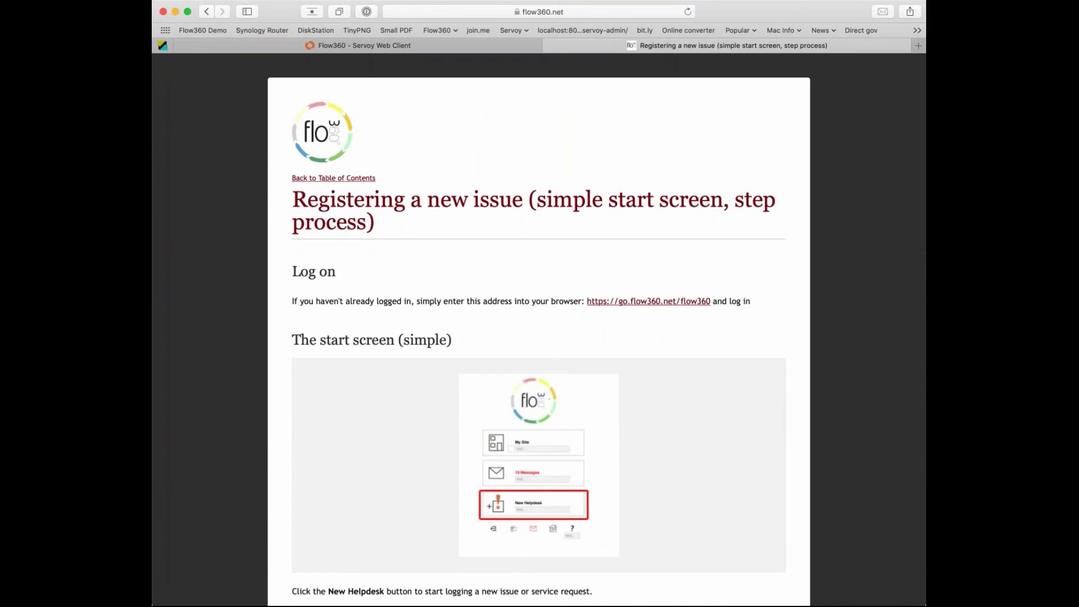
{"action": "left_click", "coordinate": [346, 44]}
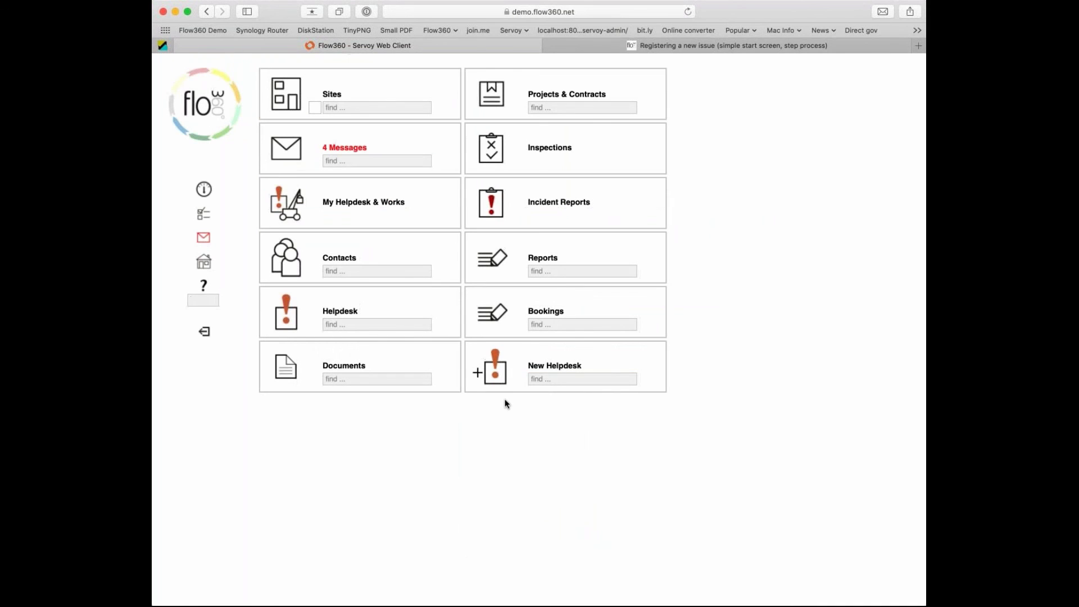